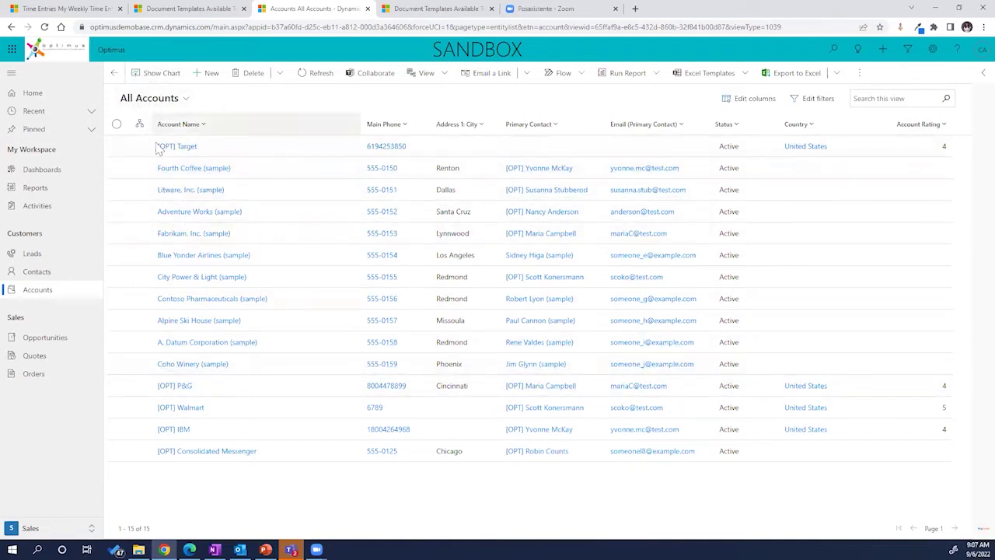
Select the Fourth Coffee (sample) account in the list, view its Word template options, and clear the selection
{"action": "left_click", "coordinate": [139, 168]}
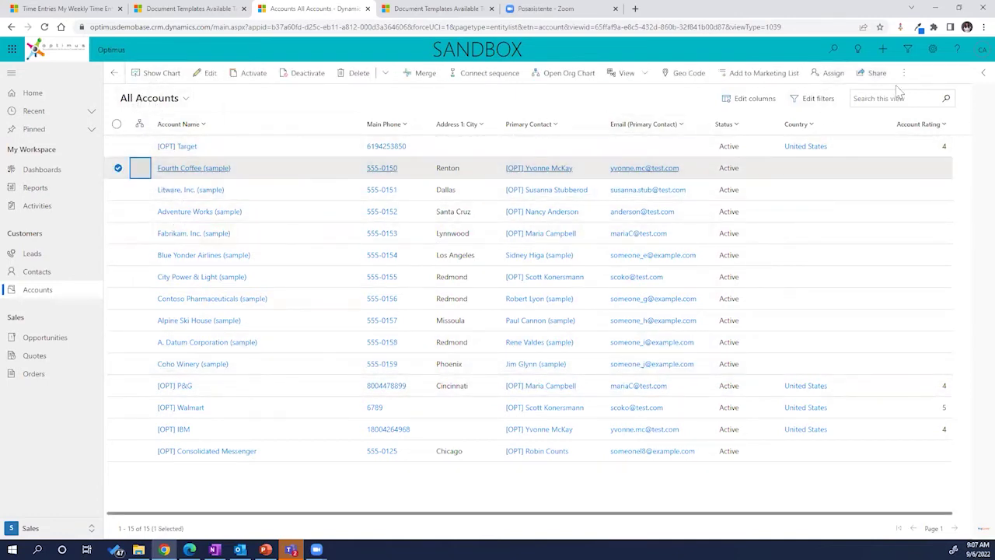
{"action": "left_click", "coordinate": [903, 74]}
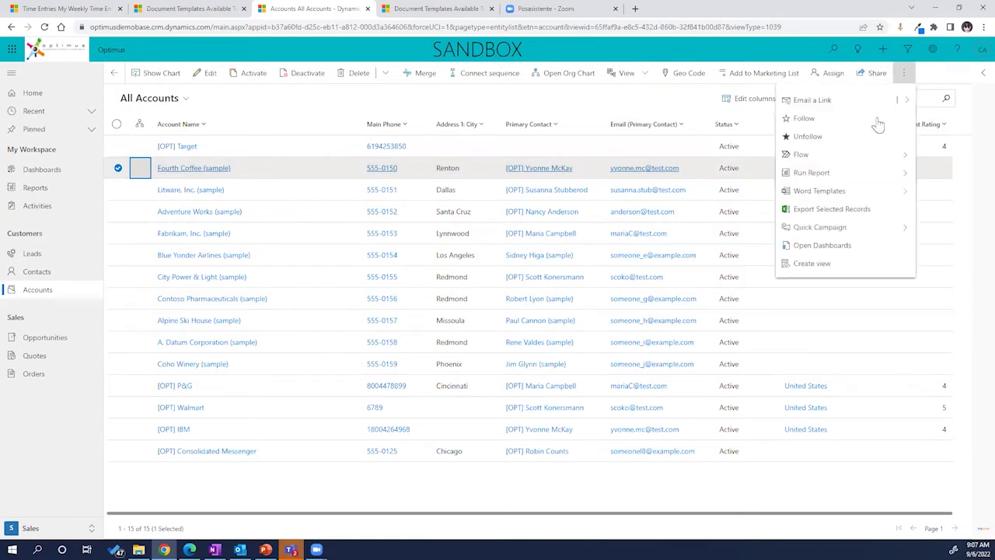
{"action": "left_click", "coordinate": [833, 192]}
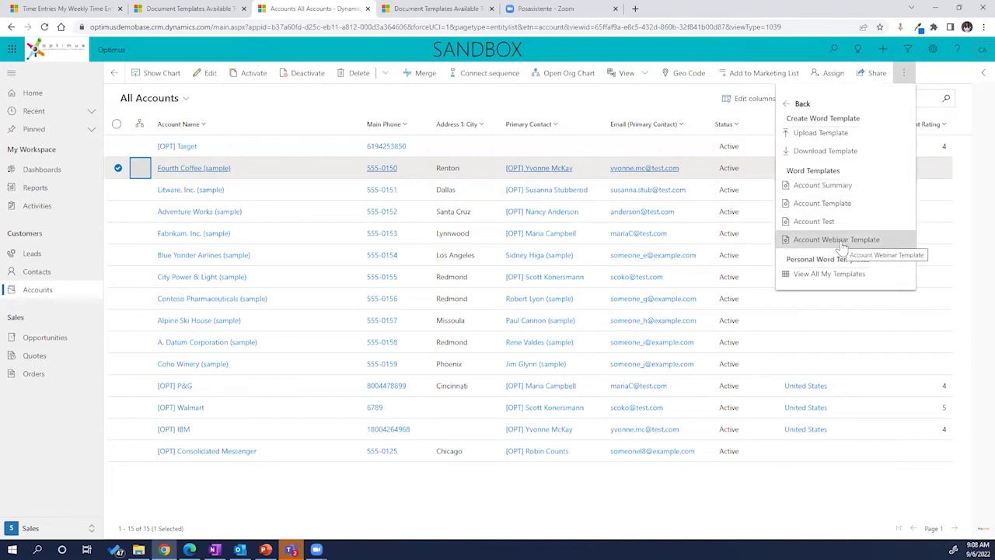
{"action": "left_click", "coordinate": [800, 103]}
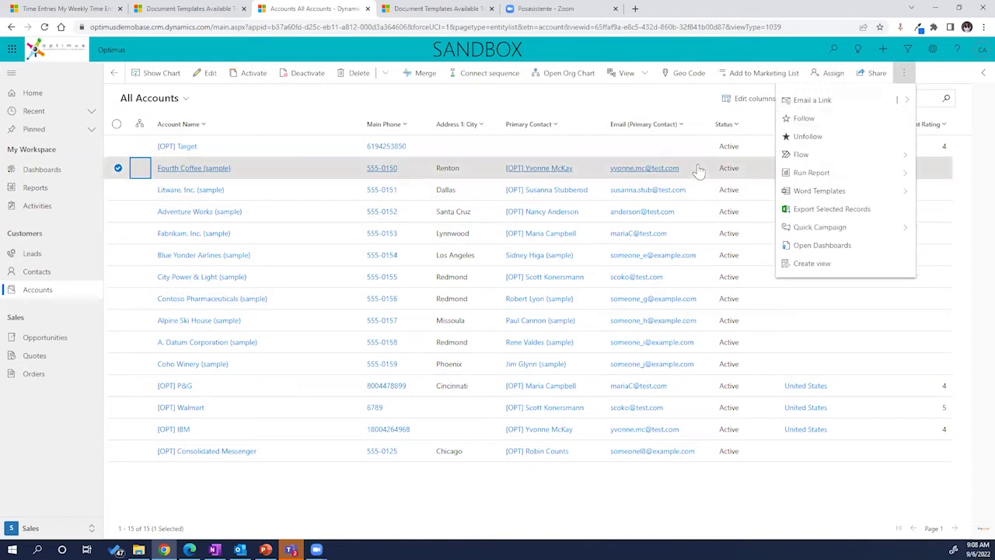
{"action": "left_click", "coordinate": [623, 99]}
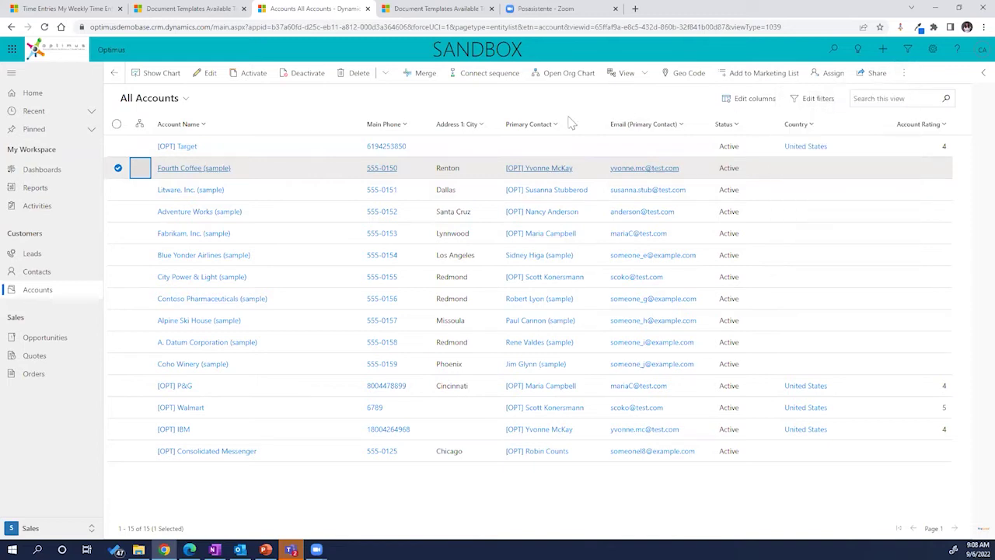
{"action": "left_click", "coordinate": [116, 168]}
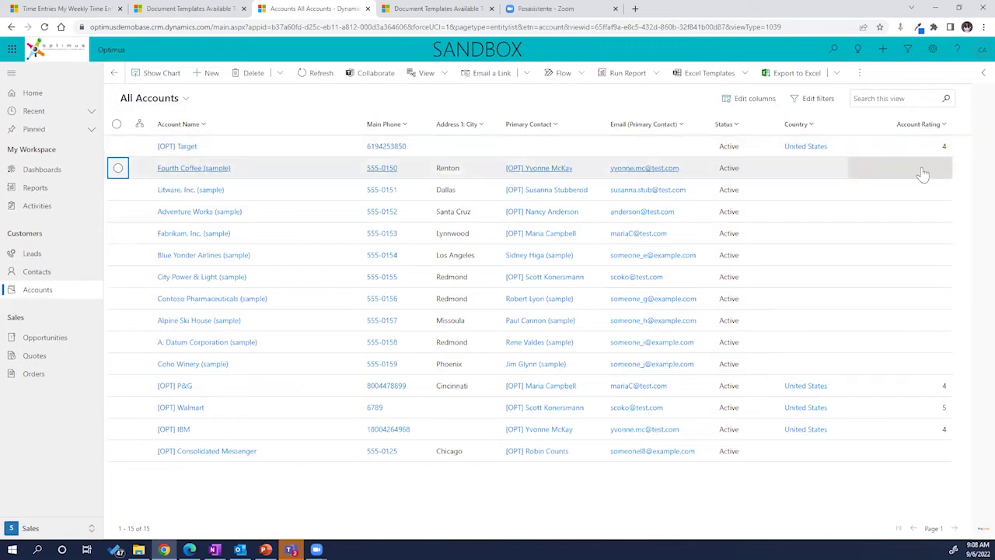
Open the Fourth Coffee (sample) account record and look through its summary
{"action": "double_click", "coordinate": [845, 184]}
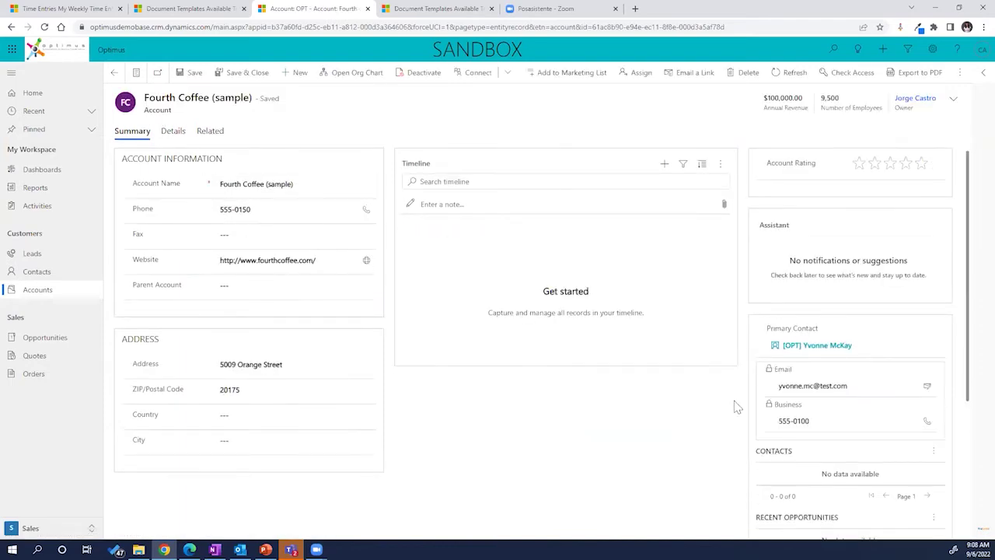
{"action": "scroll", "coordinate": [816, 373], "scroll_direction": "down", "scroll_amount": 1}
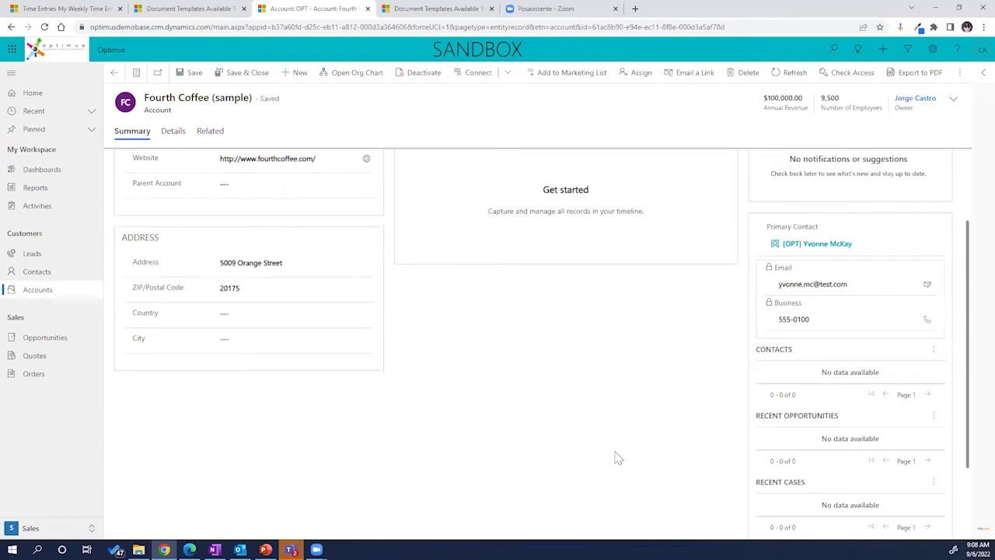
{"action": "scroll", "coordinate": [615, 458], "scroll_direction": "down", "scroll_amount": 1}
{"action": "scroll", "coordinate": [614, 458], "scroll_direction": "up", "scroll_amount": 2}
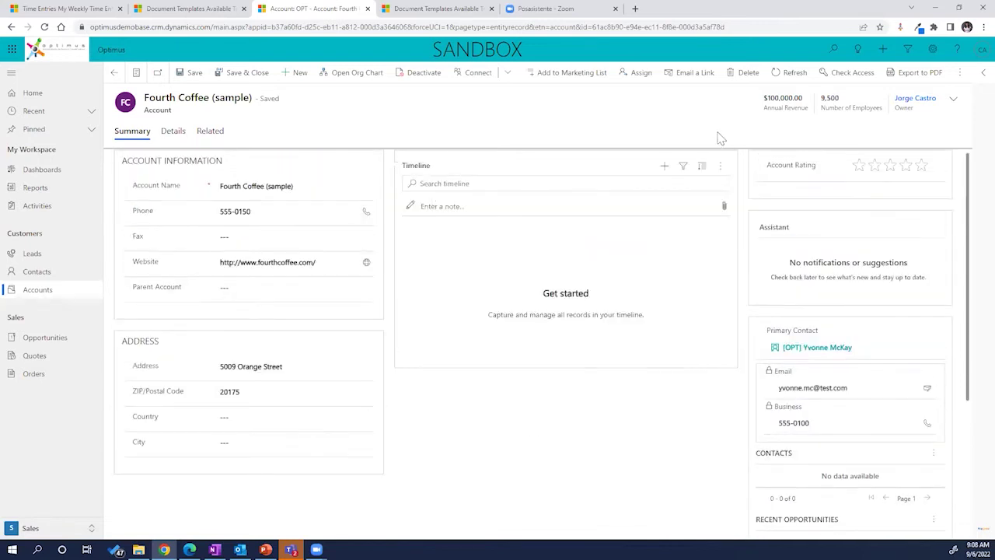
View the Word template options available from the Fourth Coffee record and return to the All Accounts list
{"action": "left_click", "coordinate": [961, 73]}
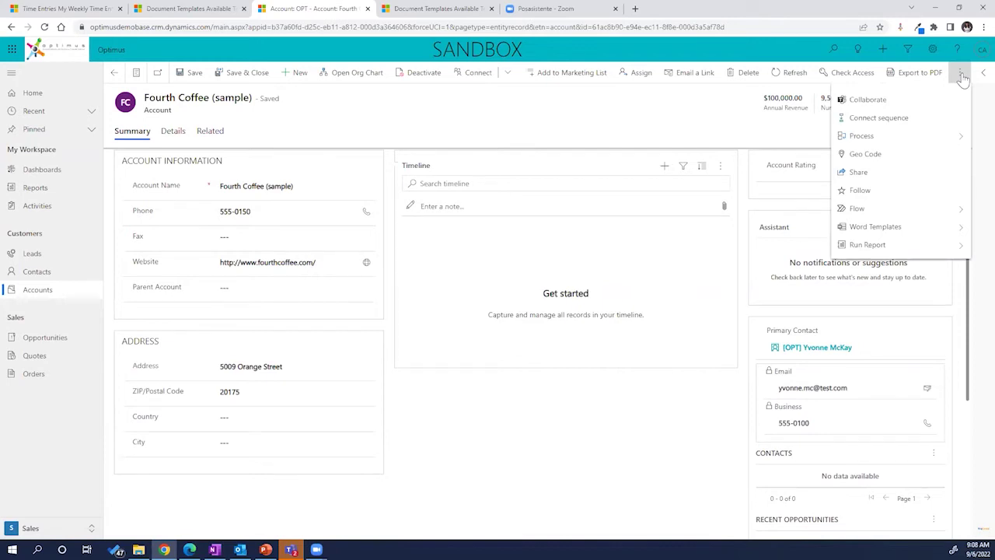
{"action": "left_click", "coordinate": [885, 233]}
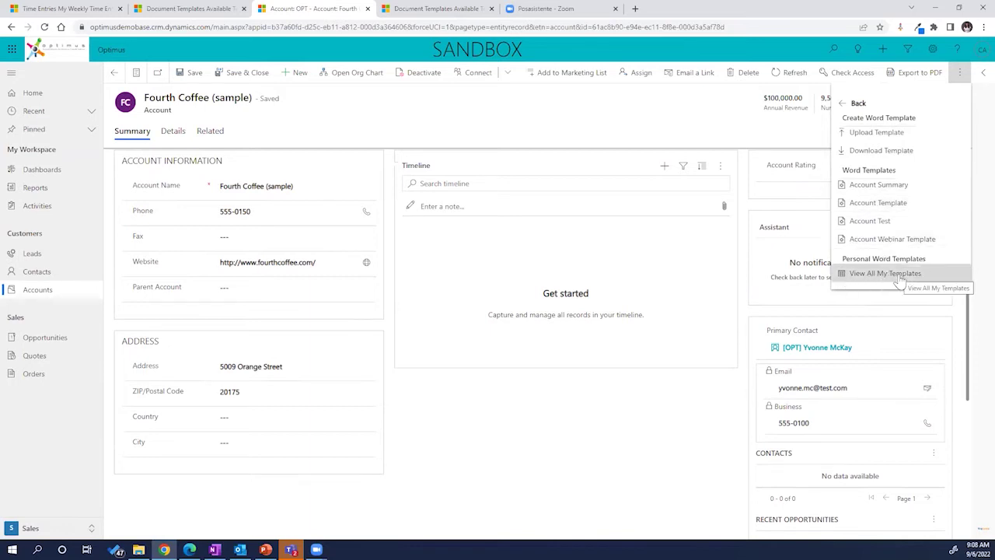
{"action": "left_click", "coordinate": [855, 103]}
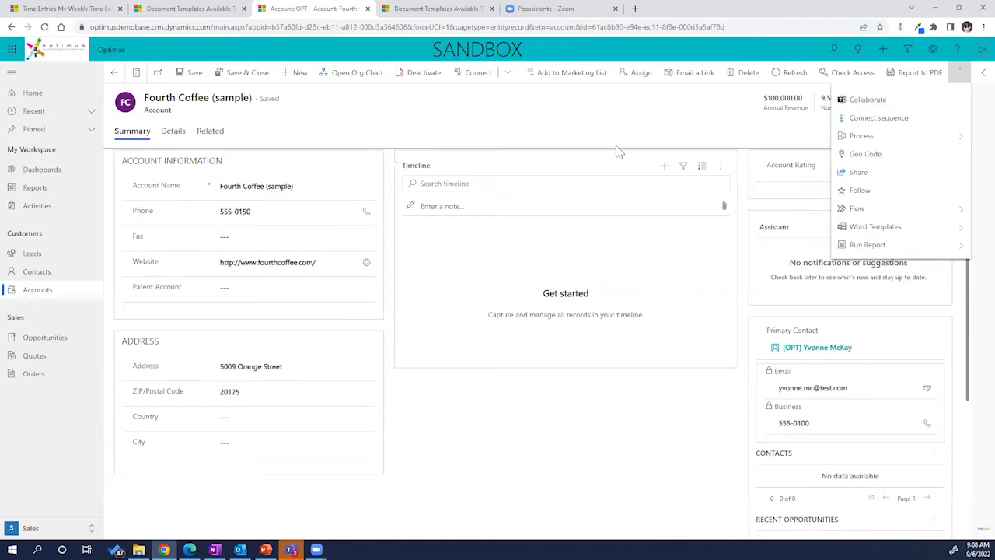
{"action": "left_click", "coordinate": [630, 123]}
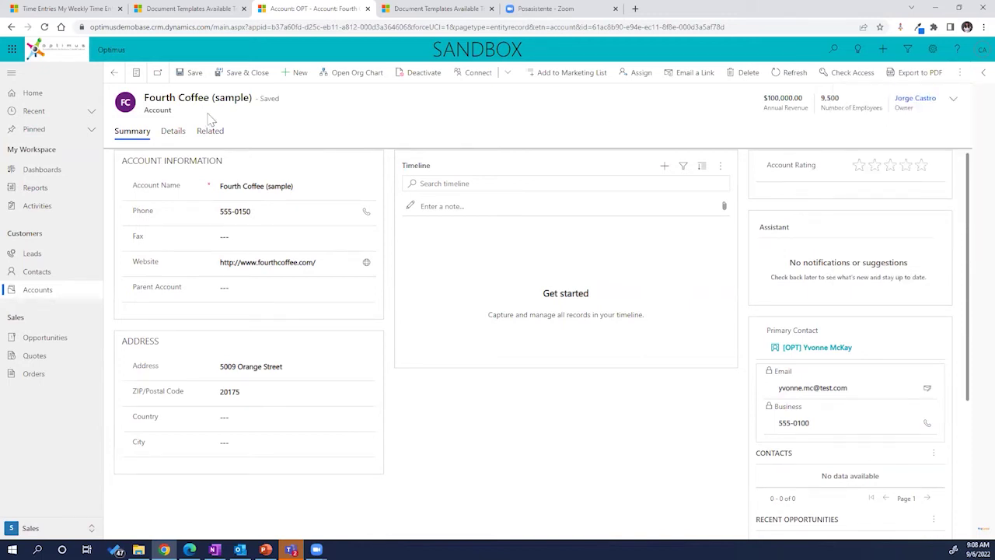
{"action": "left_click", "coordinate": [114, 72]}
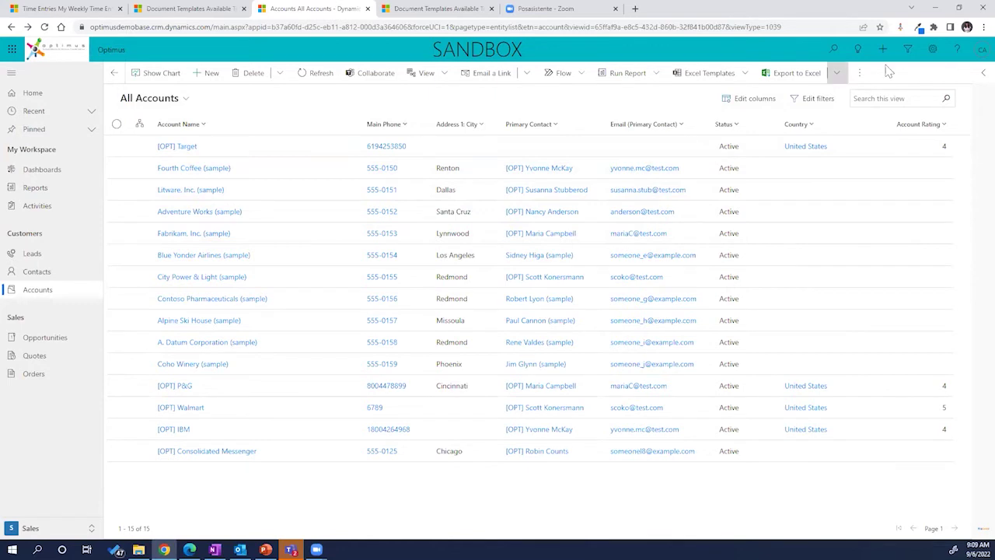
Open the Advanced Settings of the environment
{"action": "left_click", "coordinate": [932, 49]}
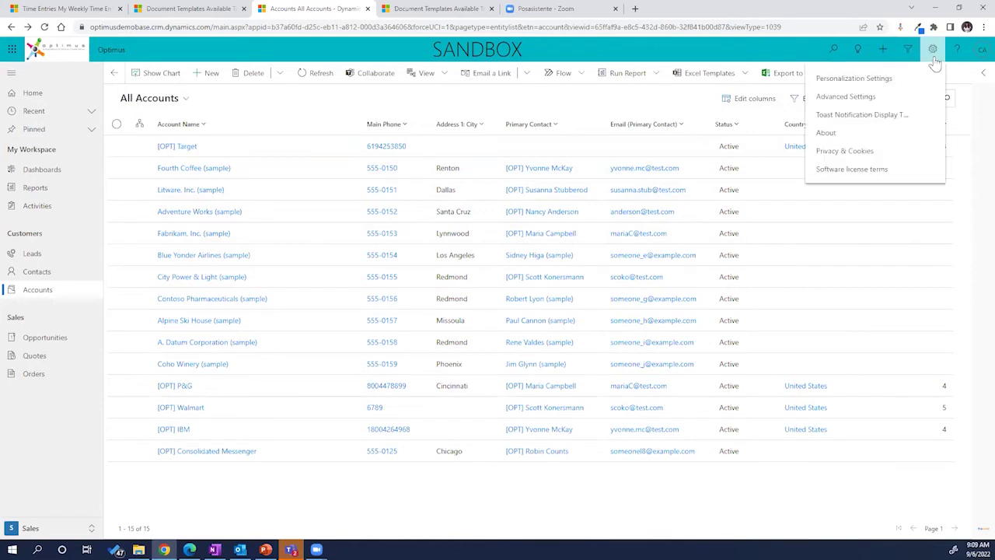
{"action": "left_click", "coordinate": [846, 99]}
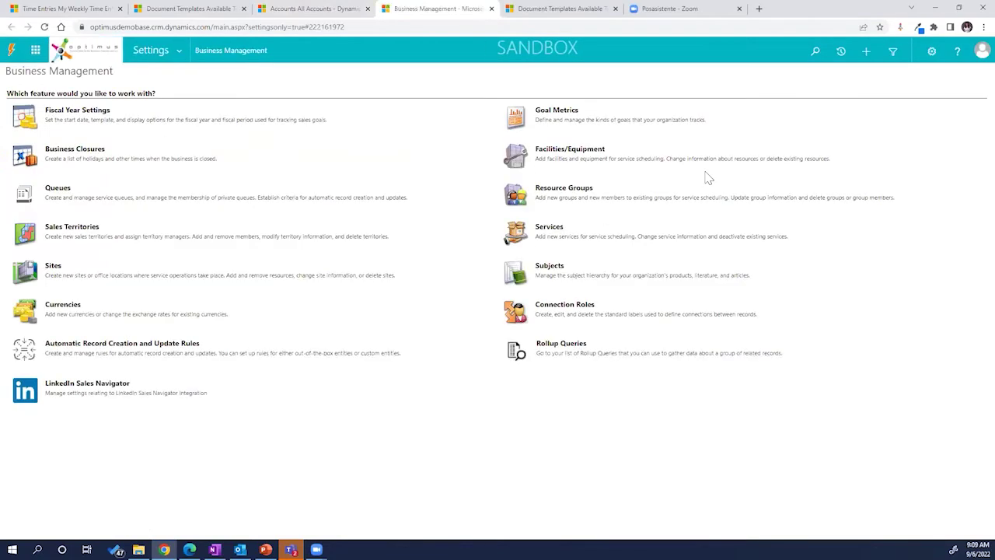
{"action": "left_click", "coordinate": [179, 51]}
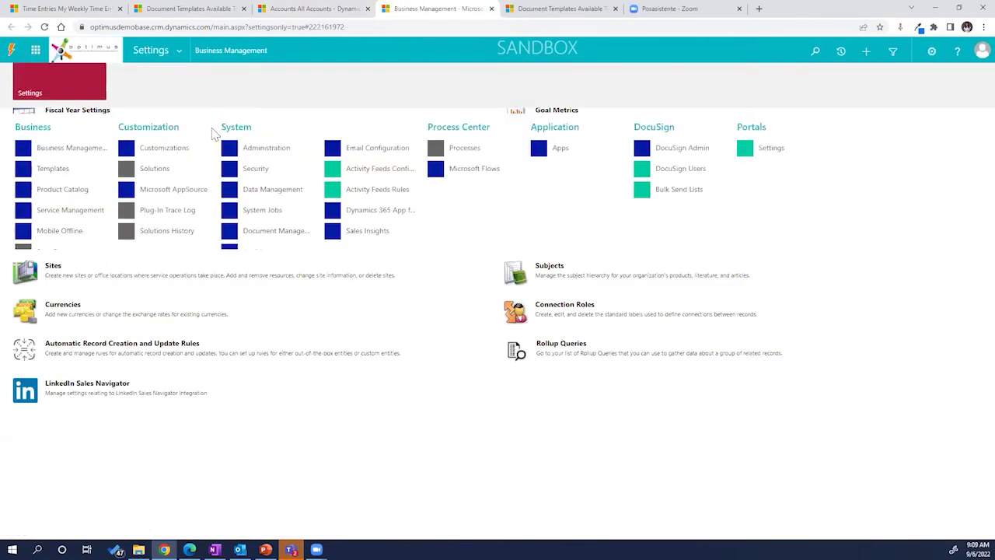
{"action": "left_click", "coordinate": [186, 148]}
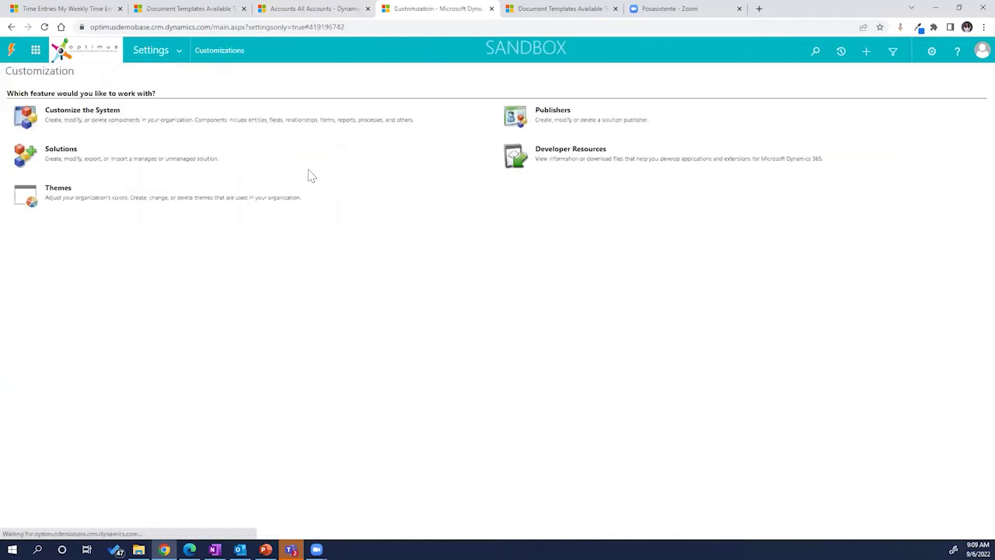
{"action": "left_click", "coordinate": [179, 50]}
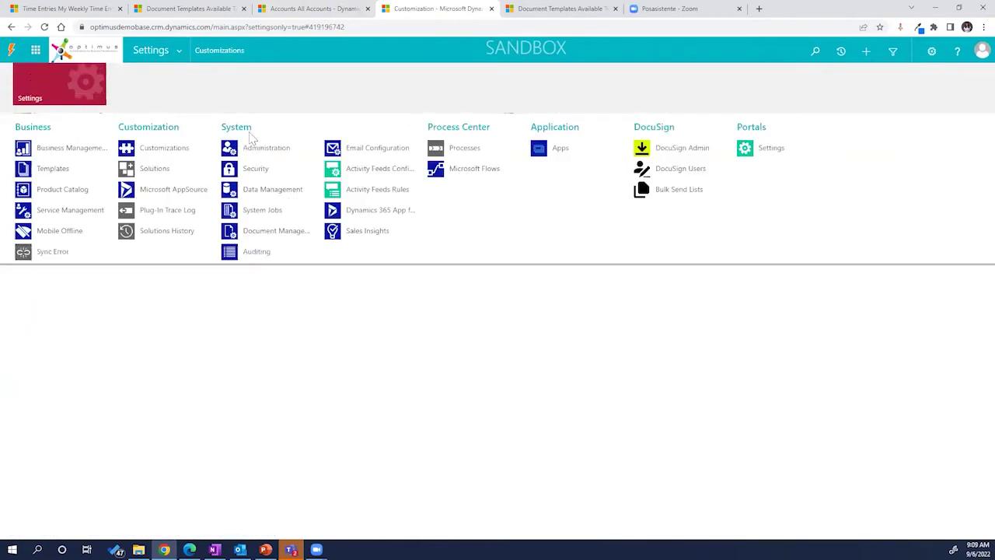
{"action": "left_click", "coordinate": [257, 149]}
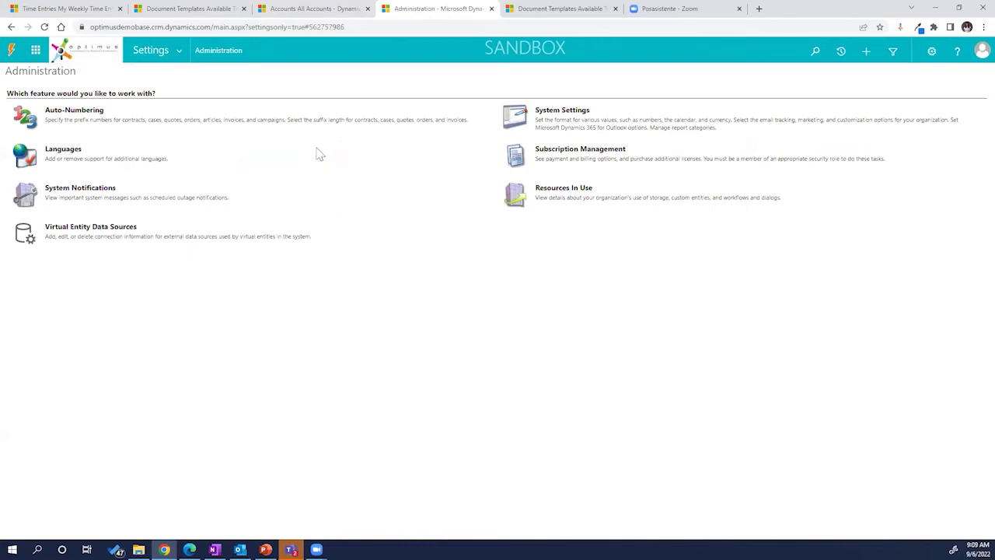
Open the Document Templates list from the Templates area of the business settings
{"action": "left_click", "coordinate": [182, 51]}
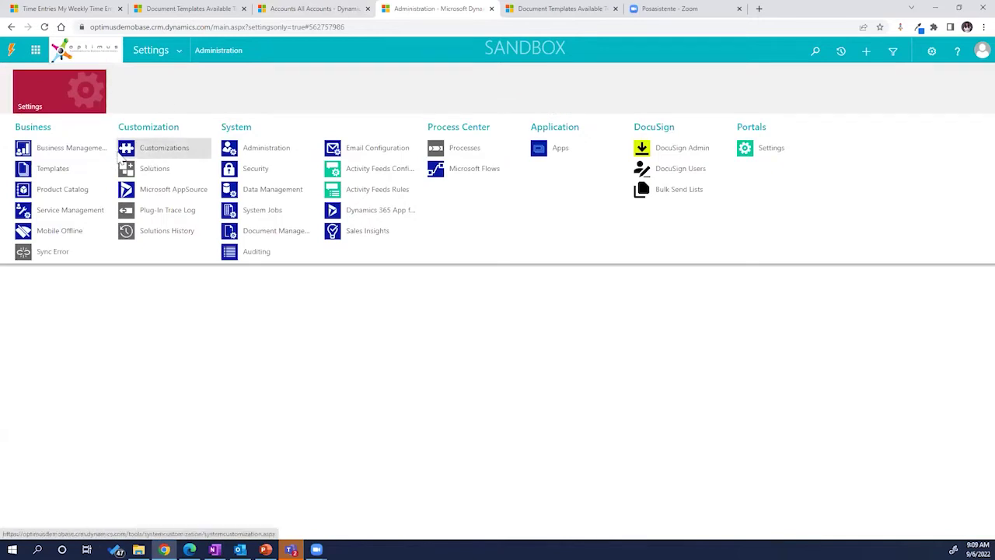
{"action": "left_click", "coordinate": [51, 172]}
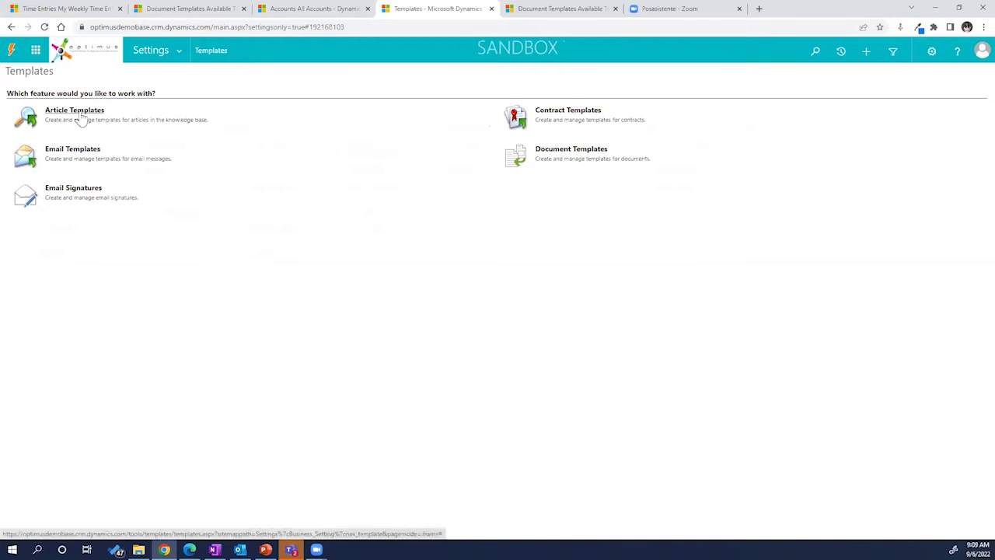
{"action": "left_click", "coordinate": [586, 159]}
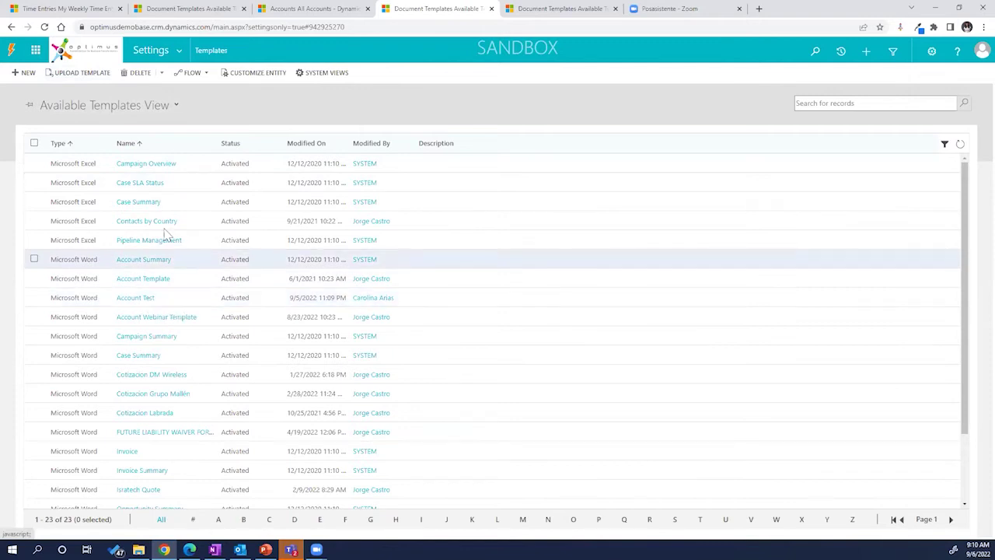
Examine the commands and details of the Campaign Overview template and look through the list of available document templates
{"action": "left_click", "coordinate": [34, 162]}
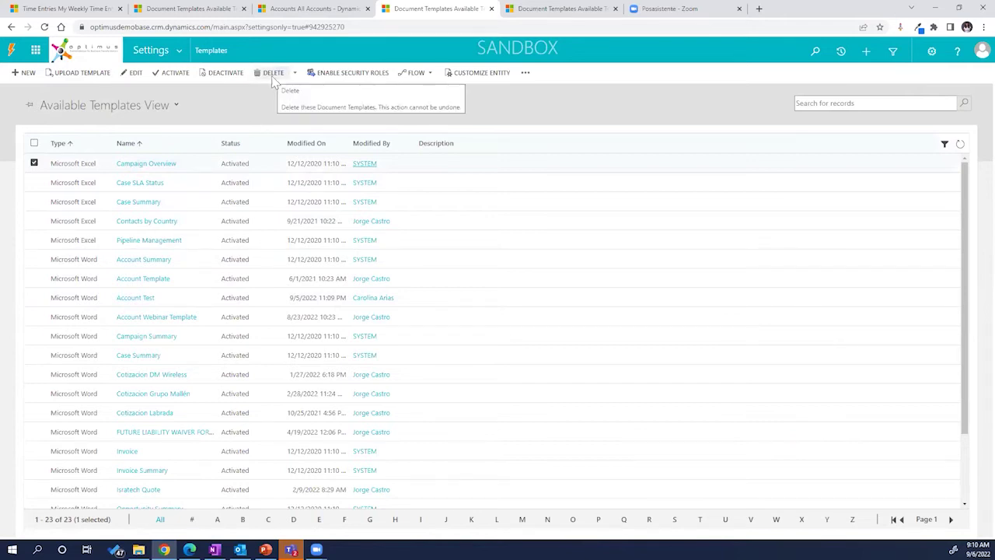
{"action": "left_click", "coordinate": [34, 163]}
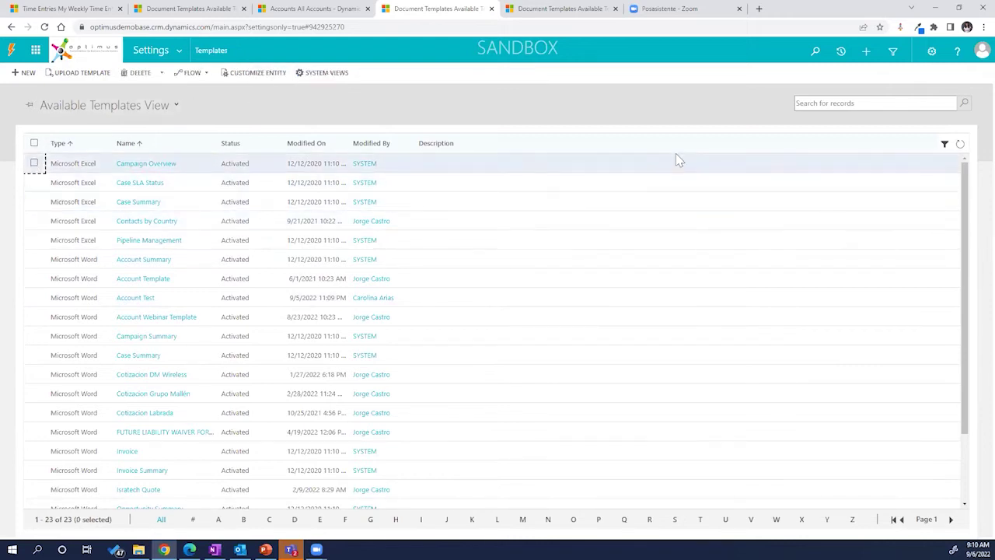
{"action": "double_click", "coordinate": [655, 171]}
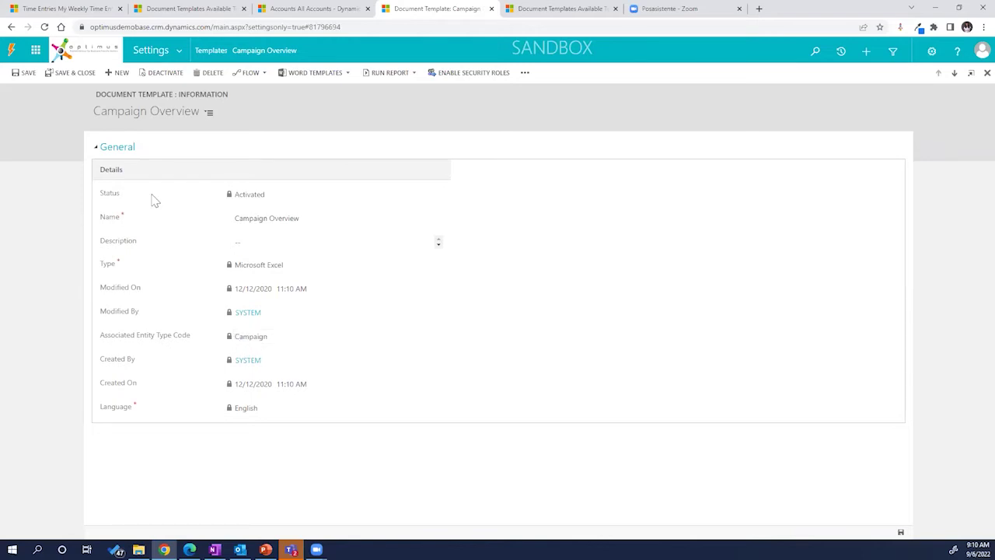
{"action": "left_click", "coordinate": [11, 27]}
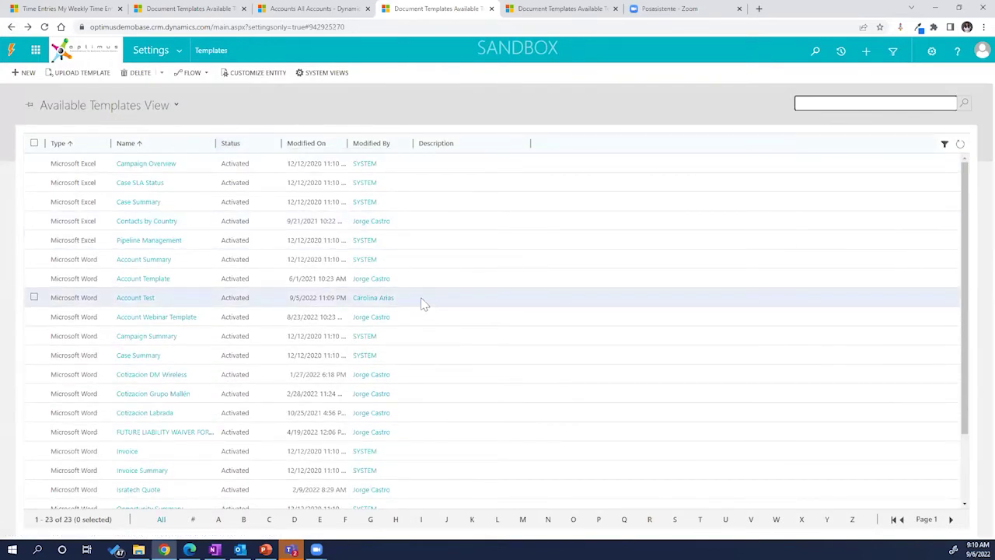
{"action": "scroll", "coordinate": [426, 334], "scroll_direction": "down", "scroll_amount": 3}
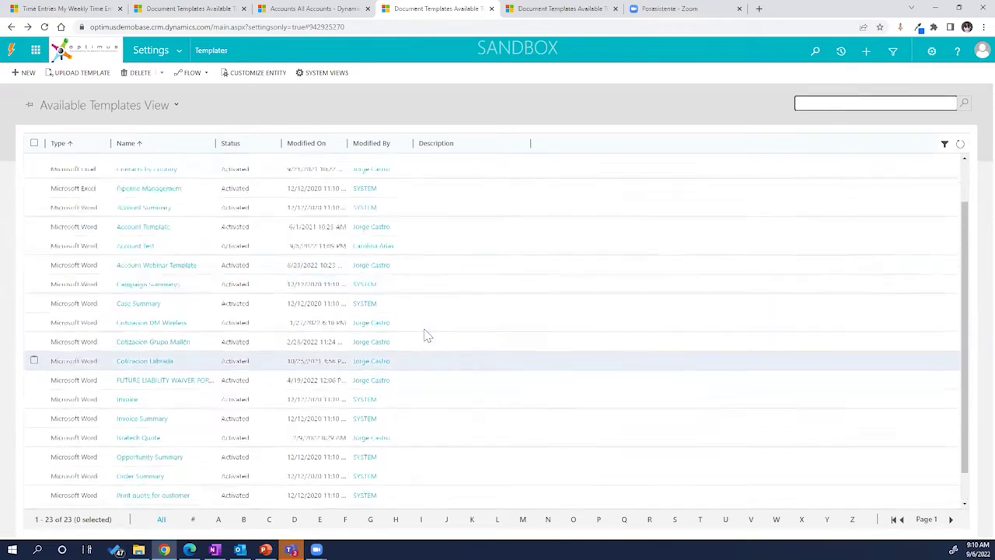
{"action": "scroll", "coordinate": [426, 335], "scroll_direction": "up", "scroll_amount": 3}
{"action": "left_click", "coordinate": [343, 94]}
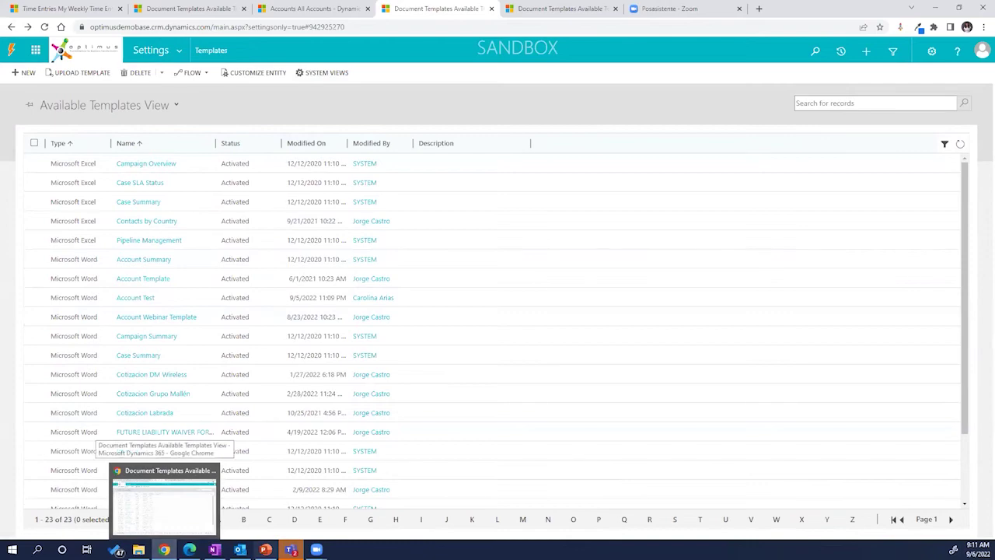
Switch to the PowerPoint presentation and view slides 7 to 9 on deleting and updating templates and enabling the Developer tab
{"action": "mouse_move", "coordinate": [264, 536]}
{"action": "left_click", "coordinate": [280, 444]}
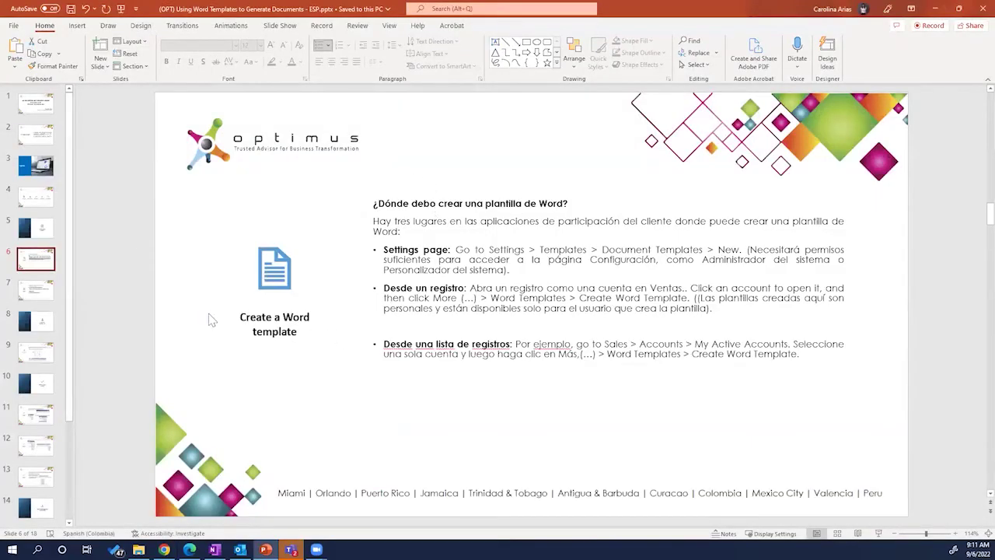
{"action": "left_click", "coordinate": [31, 292]}
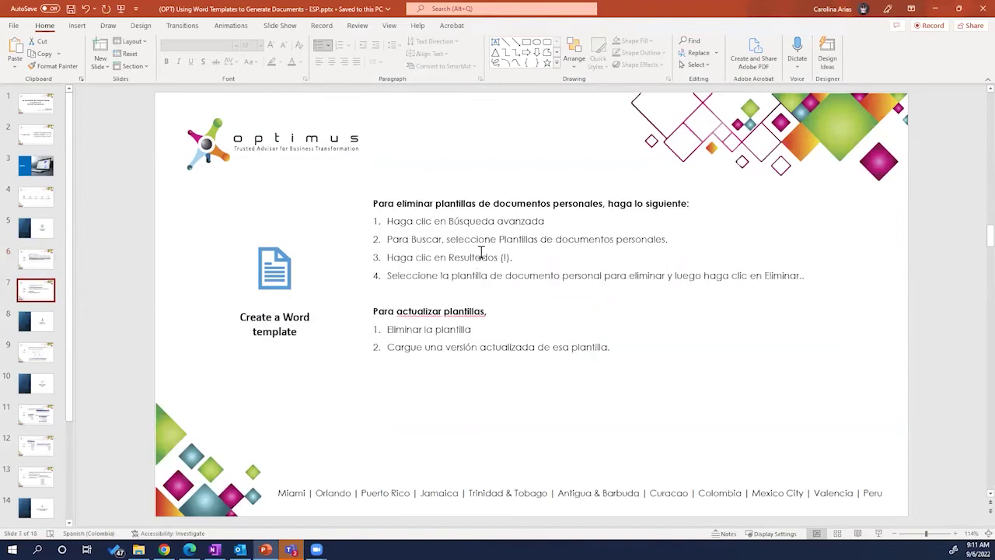
{"action": "left_click", "coordinate": [28, 325]}
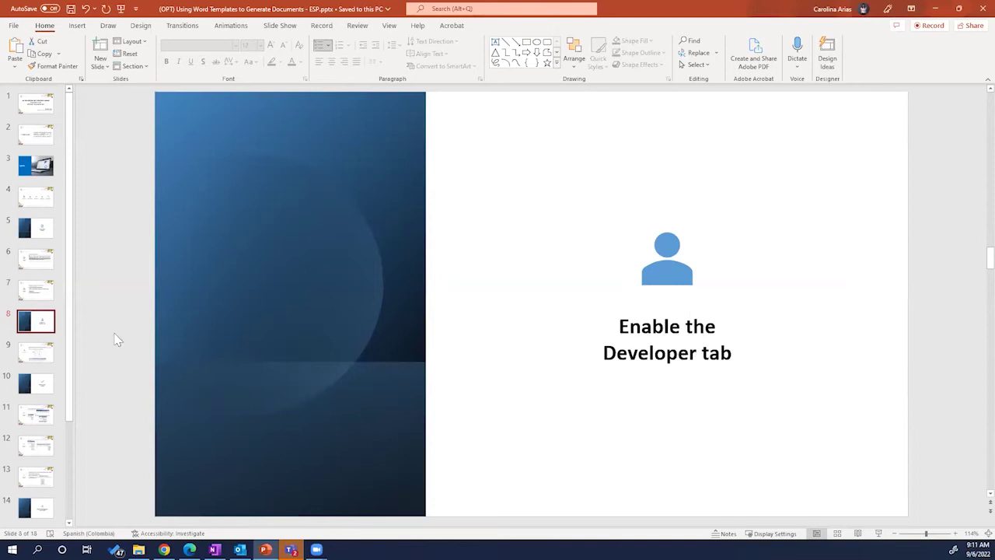
{"action": "left_click", "coordinate": [34, 352]}
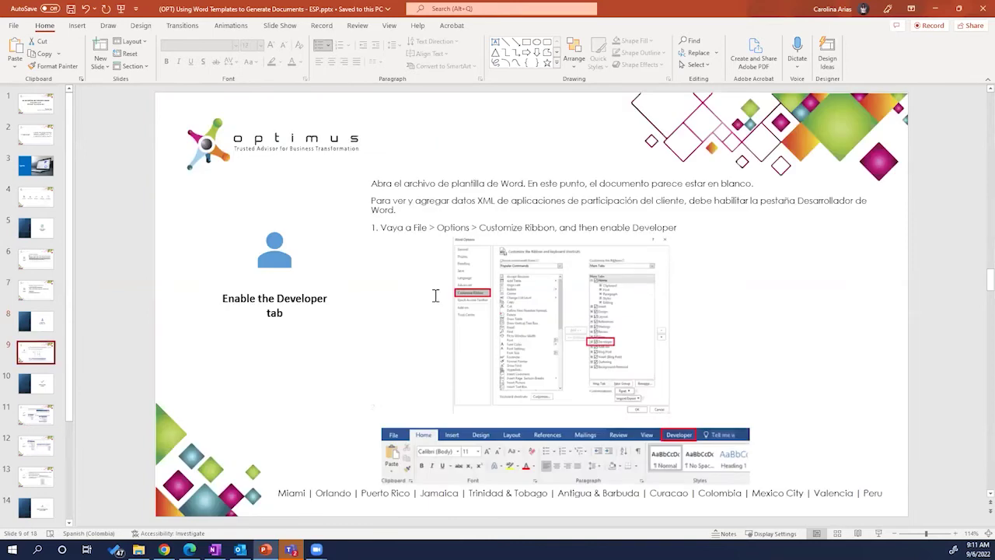
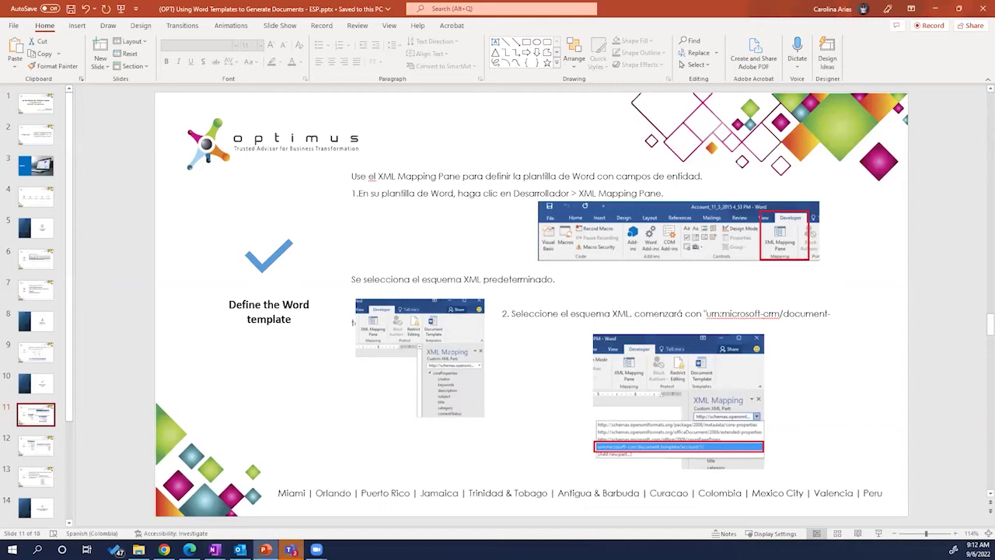
Switch to the Document Templates list in Chrome and start a new Word template for the Account entity, proceeding to its relationship selection
{"action": "mouse_move", "coordinate": [189, 550]}
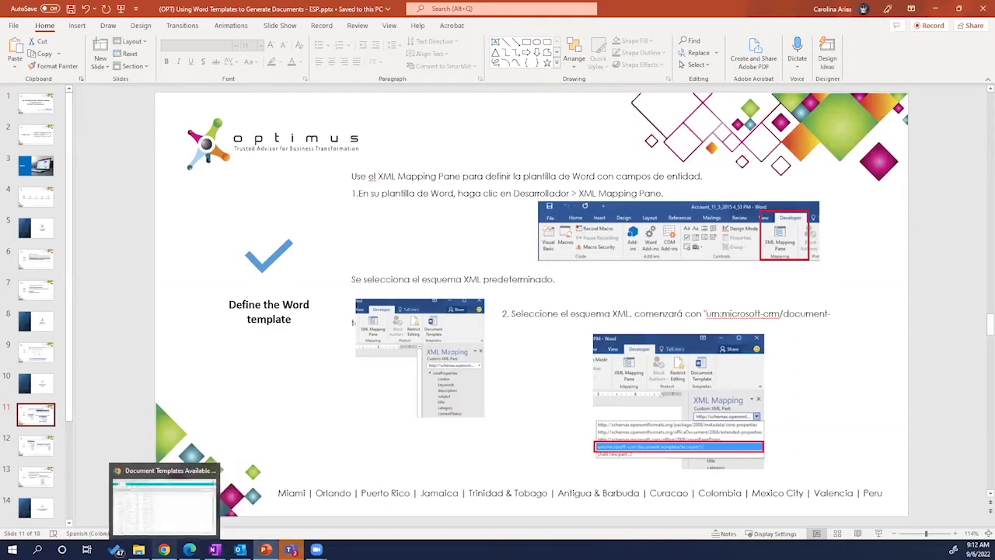
{"action": "left_click", "coordinate": [175, 513]}
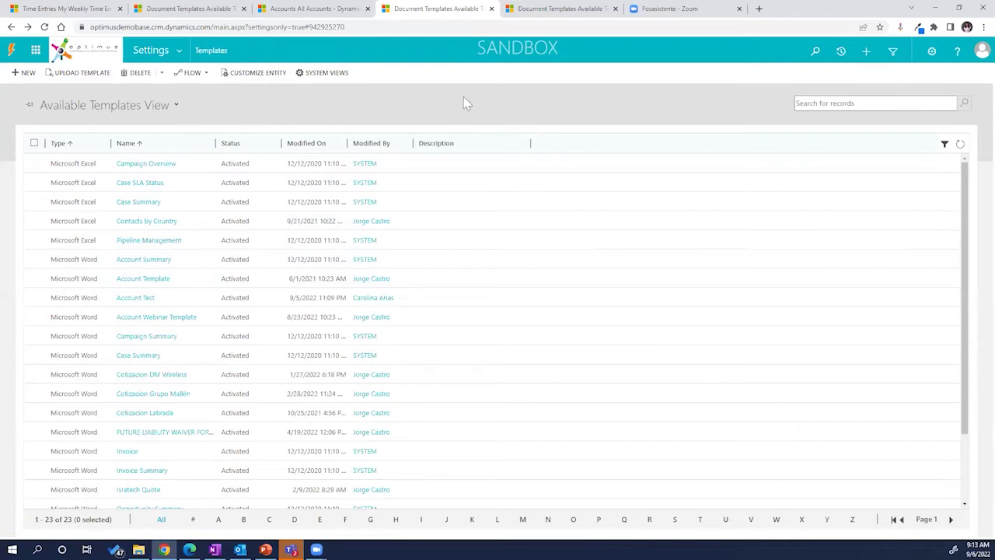
{"action": "left_click", "coordinate": [17, 72]}
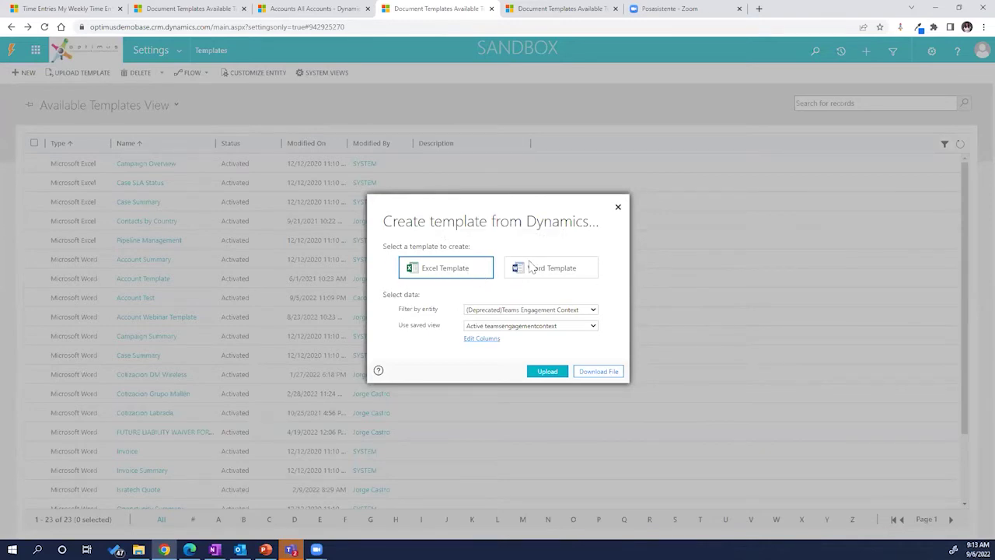
{"action": "left_click", "coordinate": [575, 279]}
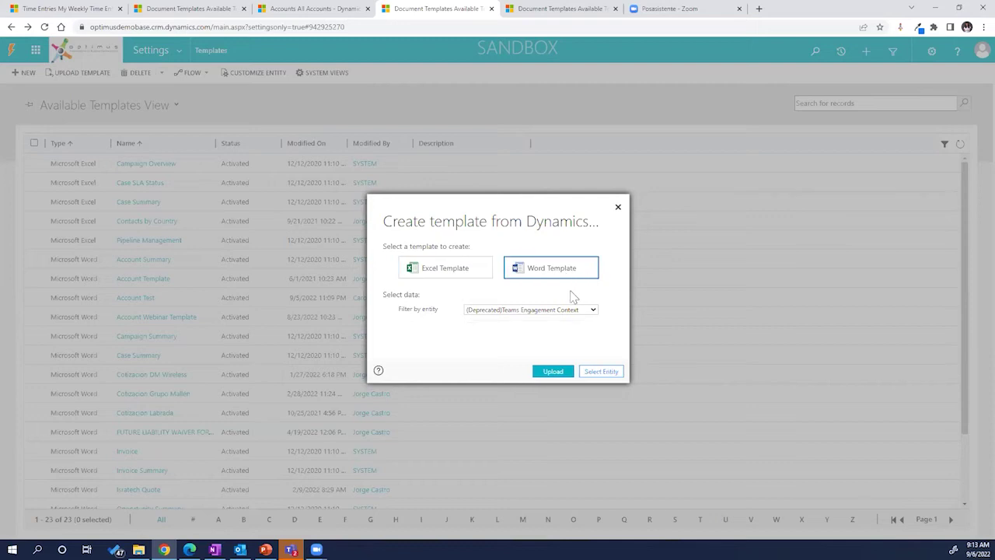
{"action": "left_click", "coordinate": [580, 310]}
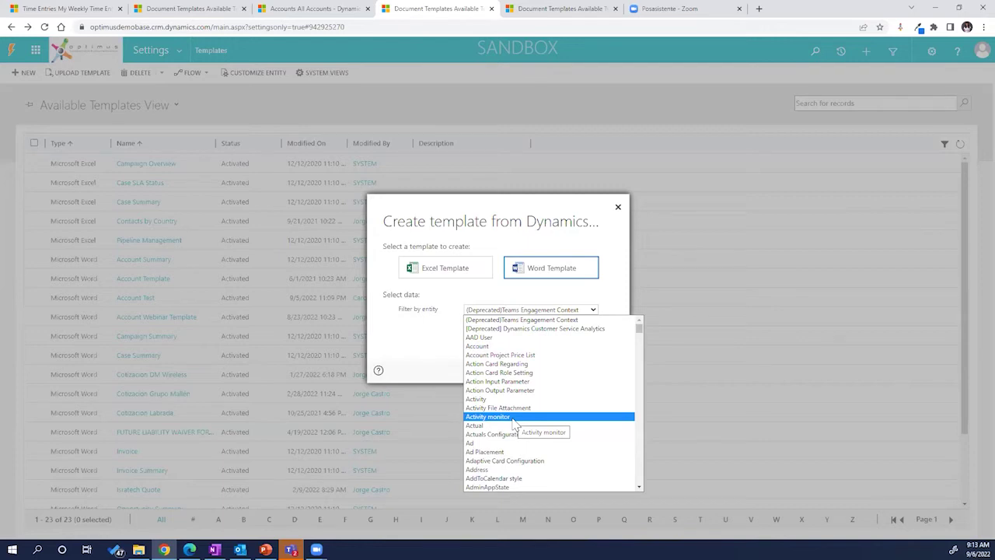
{"action": "left_click", "coordinate": [497, 348]}
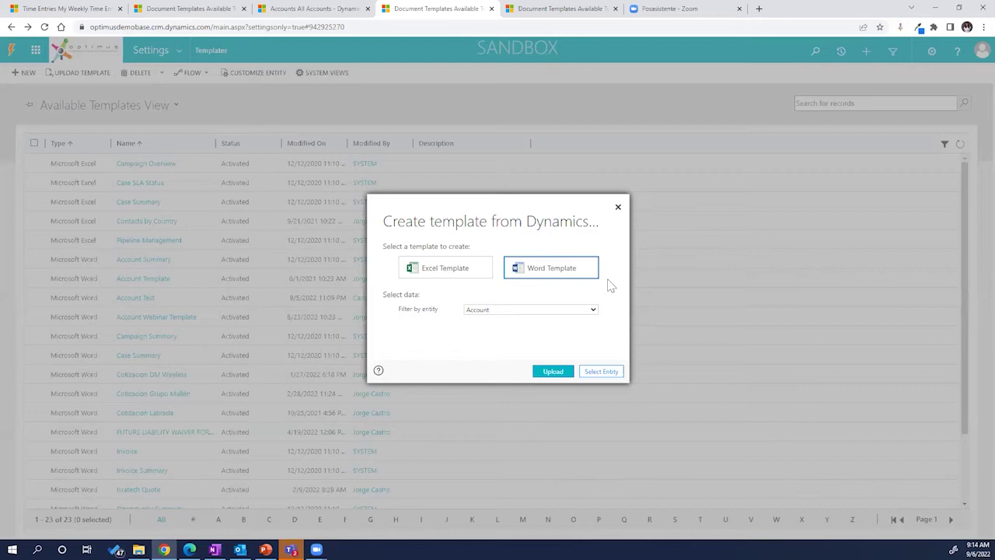
{"action": "left_click", "coordinate": [610, 370]}
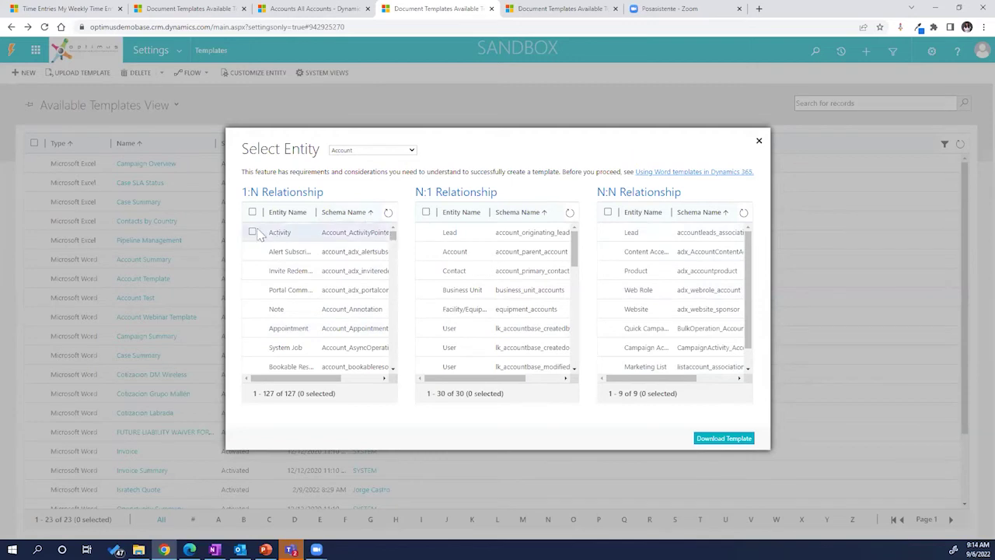
Include the Task (Account_Tasks) and Contact (contact_customer_accounts) entities from the 1:N relationships in the Account template
{"action": "left_click", "coordinate": [393, 370]}
{"action": "left_click", "coordinate": [392, 370]}
{"action": "left_click", "coordinate": [392, 370]}
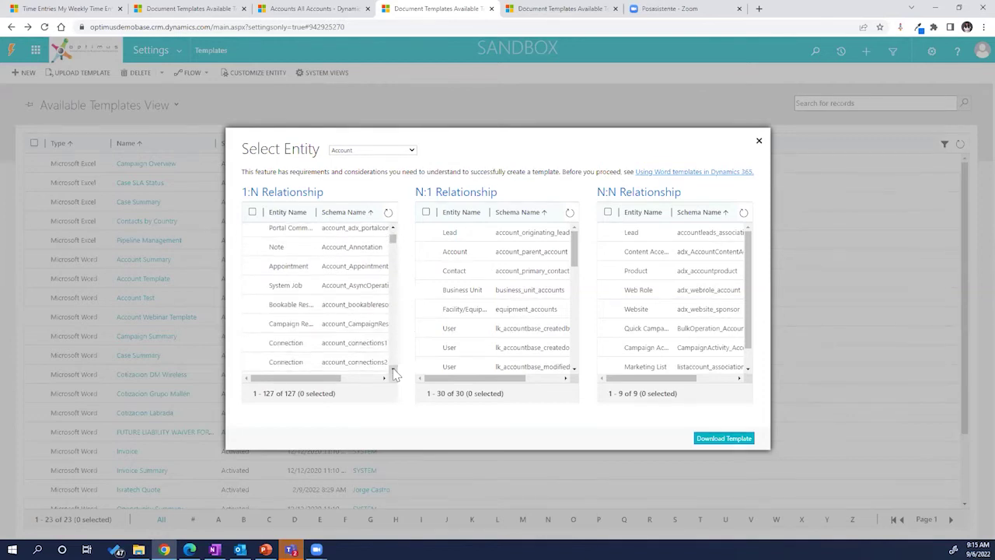
{"action": "left_click", "coordinate": [392, 370]}
{"action": "left_click", "coordinate": [392, 370]}
{"action": "left_click", "coordinate": [392, 370]}
{"action": "left_click", "coordinate": [392, 370]}
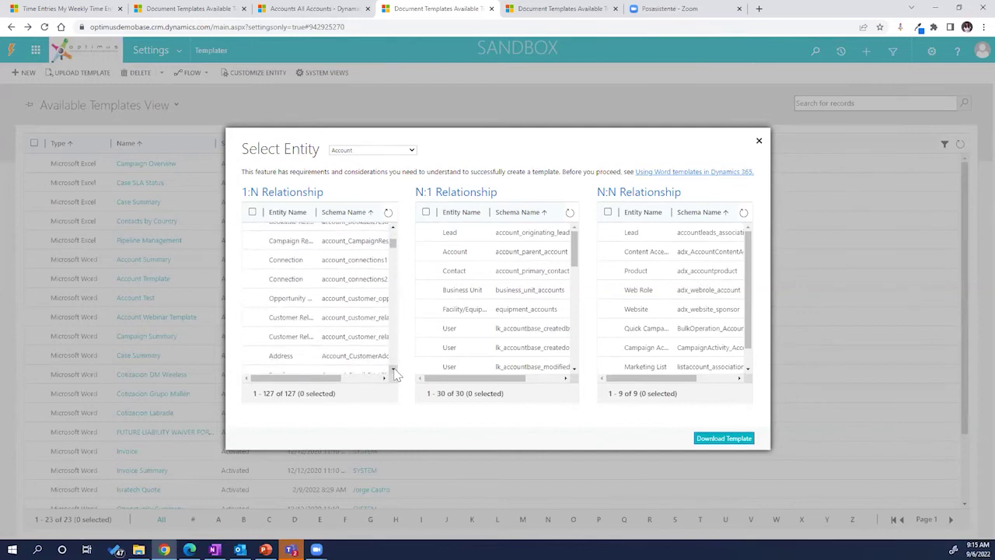
{"action": "left_click", "coordinate": [392, 370]}
{"action": "left_click", "coordinate": [392, 370]}
{"action": "left_click", "coordinate": [392, 370]}
{"action": "left_click", "coordinate": [393, 370]}
{"action": "left_click", "coordinate": [392, 370]}
{"action": "left_click", "coordinate": [392, 370]}
{"action": "left_click", "coordinate": [392, 370]}
{"action": "left_click", "coordinate": [393, 370]}
{"action": "left_click", "coordinate": [393, 370]}
{"action": "left_click", "coordinate": [392, 370]}
{"action": "left_click", "coordinate": [392, 370]}
{"action": "left_click", "coordinate": [393, 369]}
{"action": "left_click", "coordinate": [392, 370]}
{"action": "left_click", "coordinate": [393, 370]}
{"action": "left_click", "coordinate": [392, 370]}
{"action": "left_click", "coordinate": [392, 370]}
{"action": "left_click", "coordinate": [393, 370]}
{"action": "left_click", "coordinate": [393, 370]}
{"action": "left_click", "coordinate": [392, 370]}
{"action": "left_click", "coordinate": [393, 370]}
{"action": "left_click", "coordinate": [393, 370]}
{"action": "left_click", "coordinate": [392, 369]}
{"action": "left_click", "coordinate": [392, 370]}
{"action": "left_click", "coordinate": [392, 370]}
{"action": "left_click", "coordinate": [392, 369]}
{"action": "left_click", "coordinate": [392, 370]}
{"action": "left_click", "coordinate": [392, 370]}
{"action": "left_click", "coordinate": [392, 370]}
{"action": "left_click", "coordinate": [392, 370]}
{"action": "left_click", "coordinate": [392, 370]}
{"action": "left_click", "coordinate": [393, 370]}
{"action": "left_click", "coordinate": [392, 370]}
{"action": "left_click", "coordinate": [393, 370]}
{"action": "left_click", "coordinate": [392, 369]}
{"action": "left_click", "coordinate": [393, 370]}
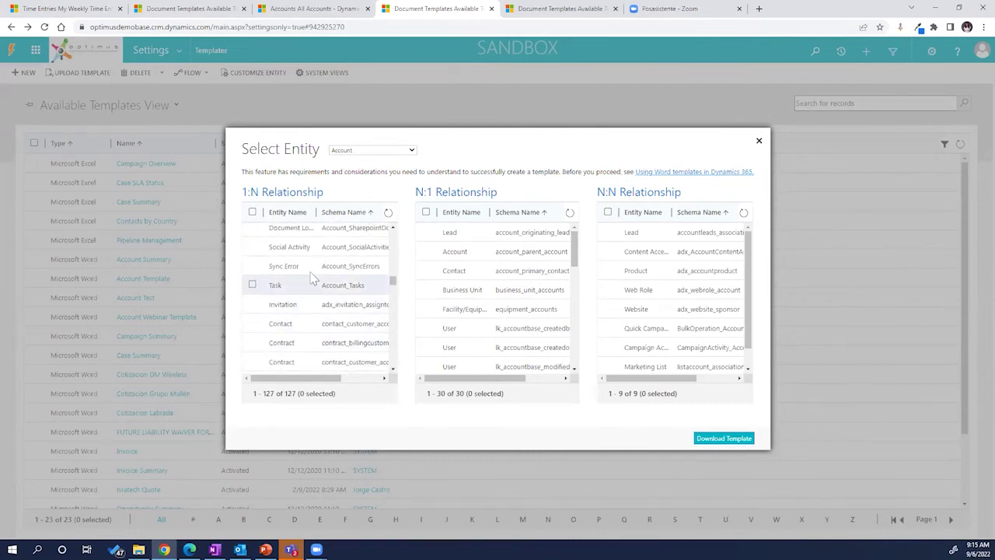
{"action": "left_click", "coordinate": [252, 287]}
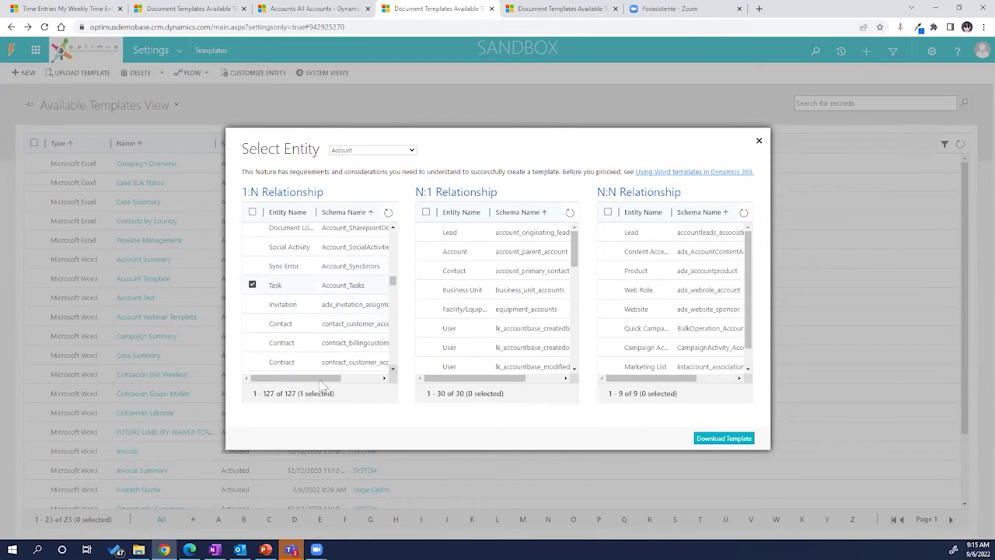
{"action": "mouse_move", "coordinate": [271, 379]}
{"action": "left_mouse_down"}
{"action": "mouse_move", "coordinate": [307, 383]}
{"action": "mouse_move", "coordinate": [273, 380]}
{"action": "left_mouse_up"}
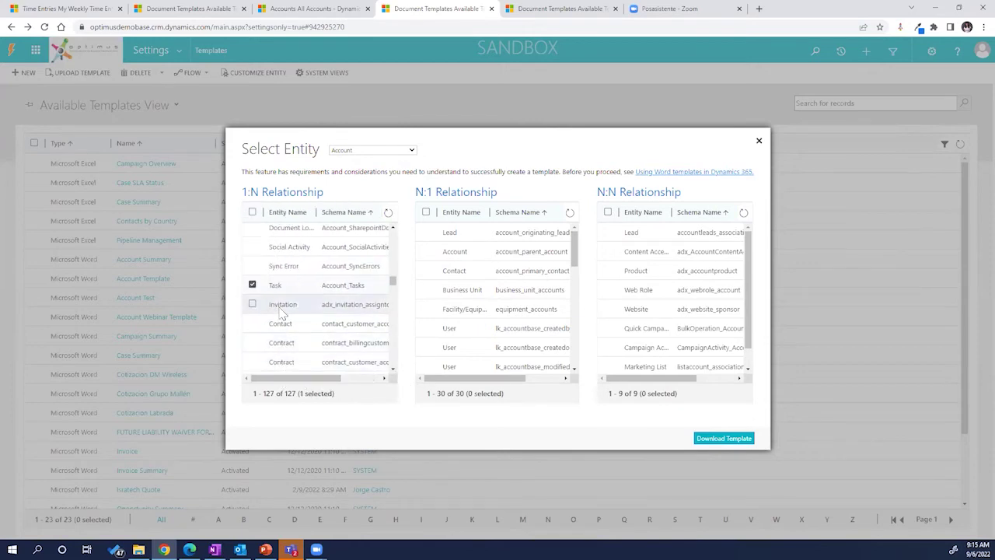
{"action": "left_click", "coordinate": [252, 323]}
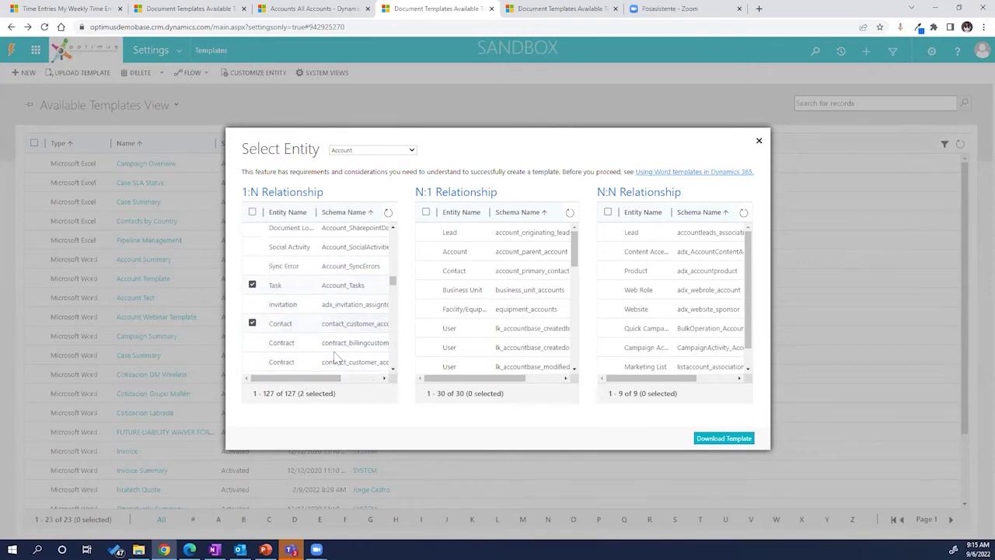
{"action": "left_click", "coordinate": [392, 372]}
{"action": "left_click", "coordinate": [392, 372]}
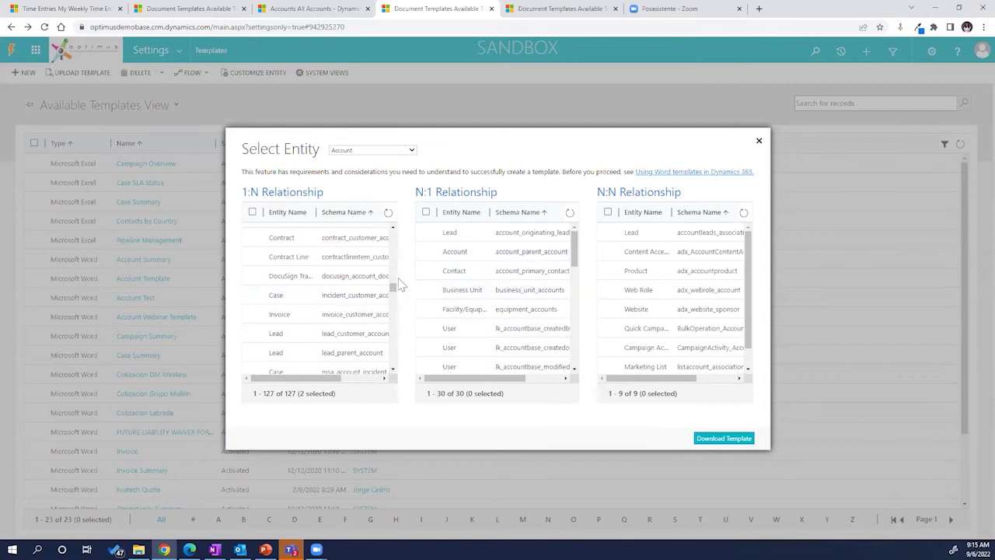
{"action": "scroll", "coordinate": [394, 283], "scroll_direction": "up", "scroll_amount": 5}
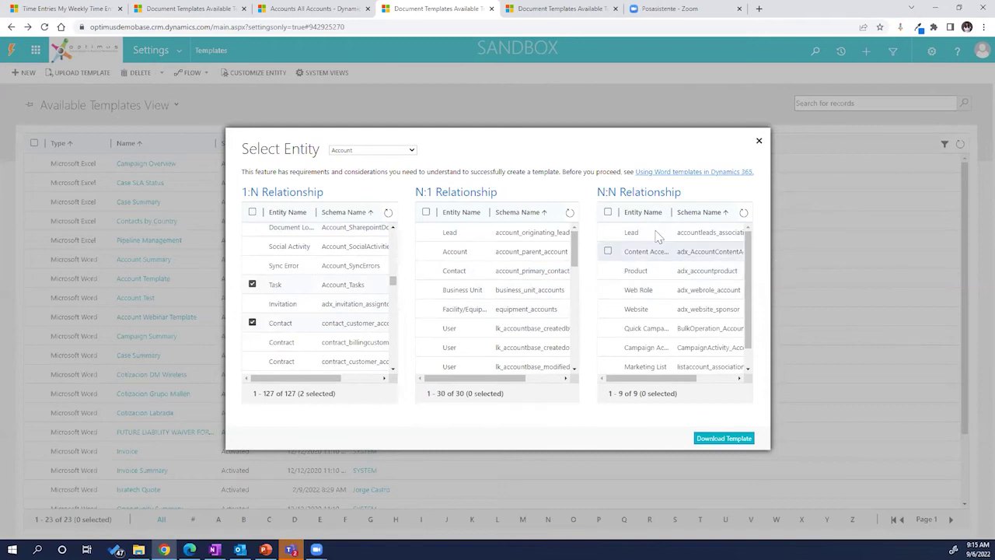
Look through the N:N relationships and include the City and Country entities from the N:1 relationships
{"action": "scroll", "coordinate": [744, 306], "scroll_direction": "down", "scroll_amount": 1}
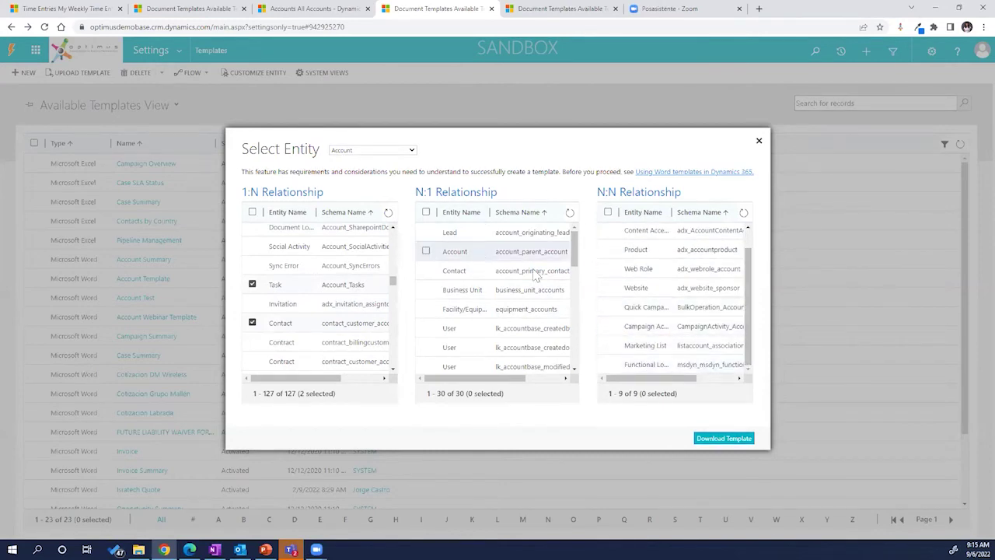
{"action": "left_click_drag", "start_coordinate": [576, 262], "coordinate": [576, 326]}
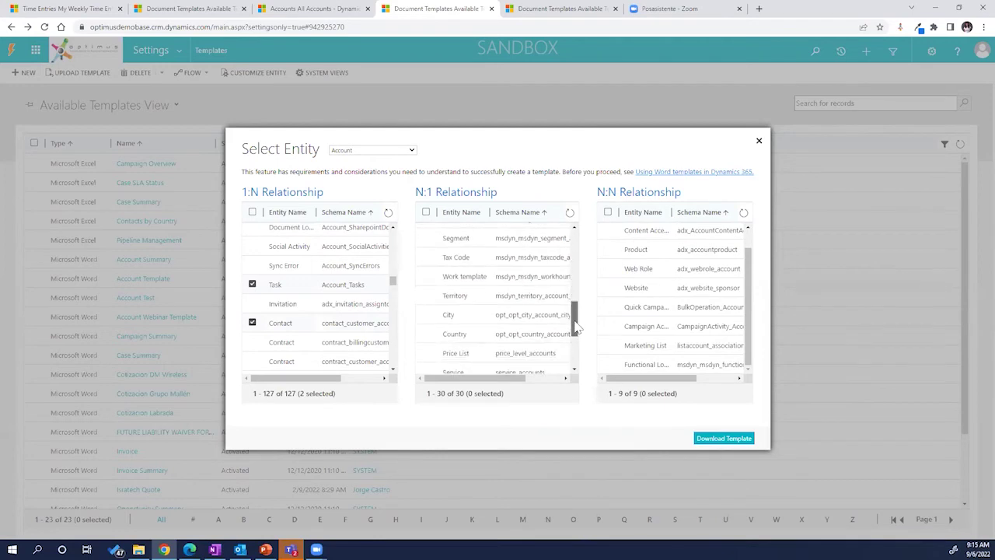
{"action": "left_click", "coordinate": [425, 315]}
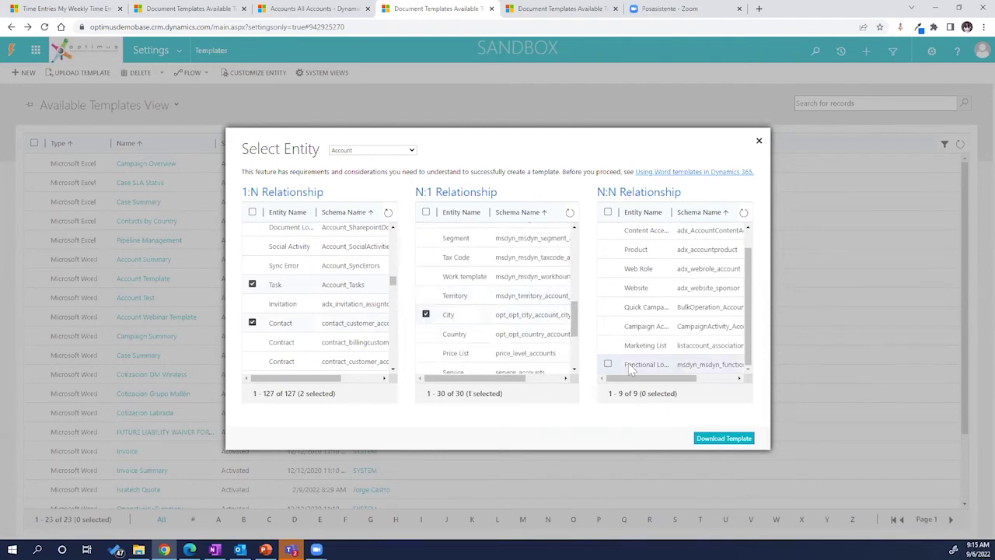
{"action": "left_click", "coordinate": [426, 333]}
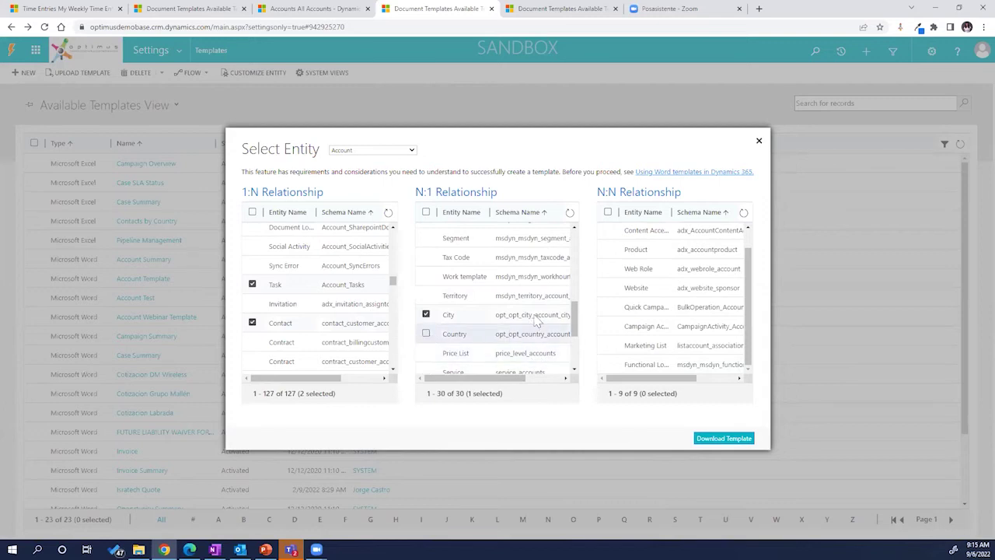
{"action": "left_click_drag", "start_coordinate": [581, 329], "coordinate": [576, 340]}
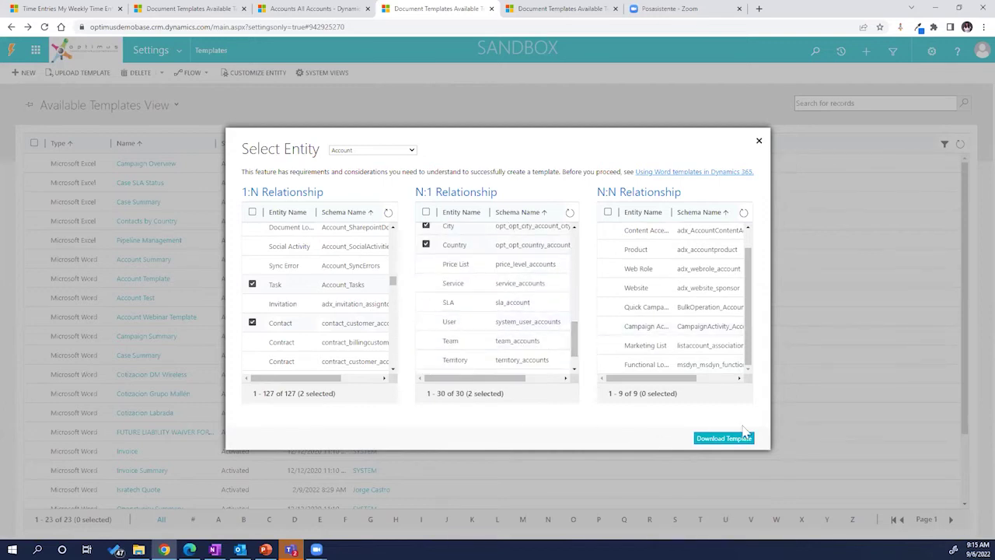
{"action": "left_click", "coordinate": [723, 440]}
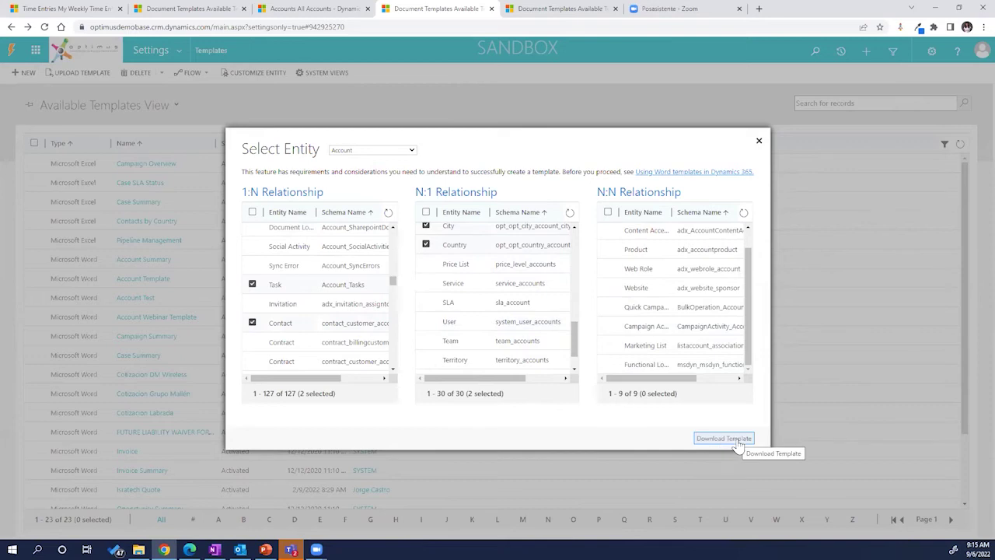
{"action": "left_click", "coordinate": [736, 443]}
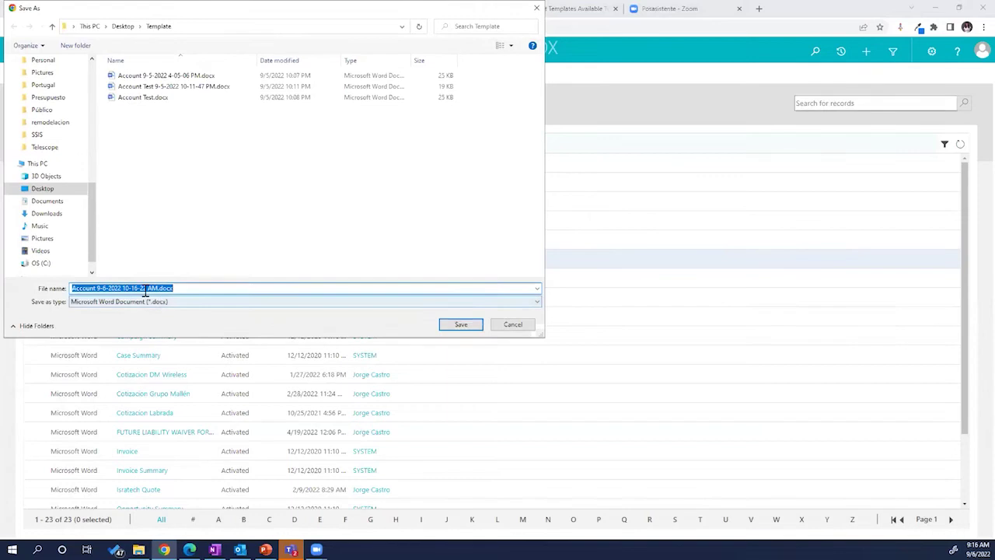
{"action": "left_click", "coordinate": [465, 325]}
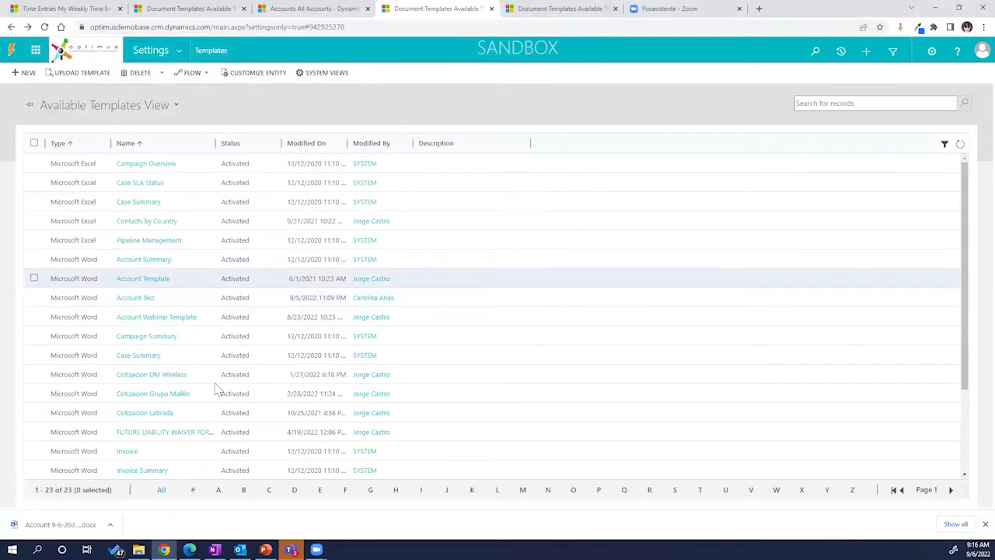
Open the downloaded Account template in a maximized Word window and enable editing
{"action": "left_click", "coordinate": [82, 525]}
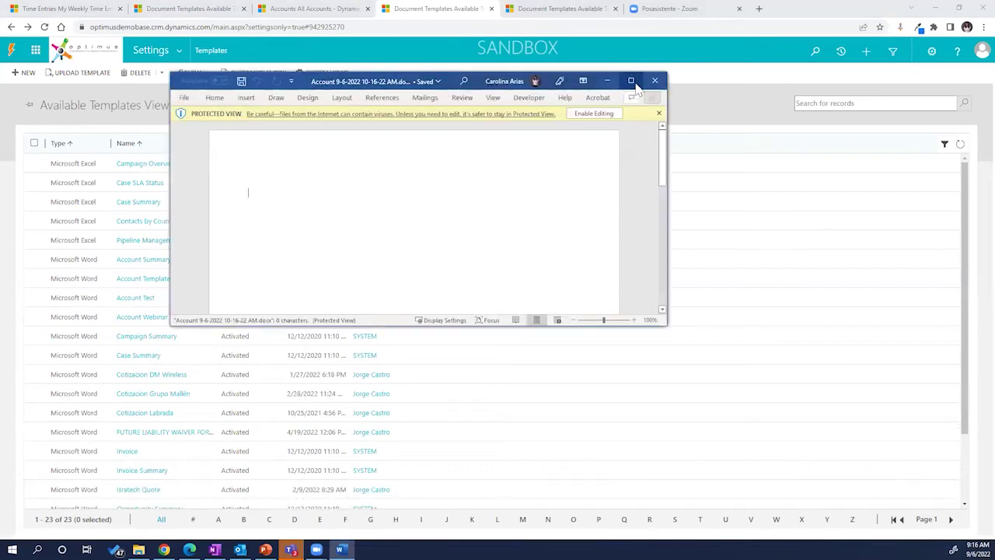
{"action": "left_click", "coordinate": [631, 81]}
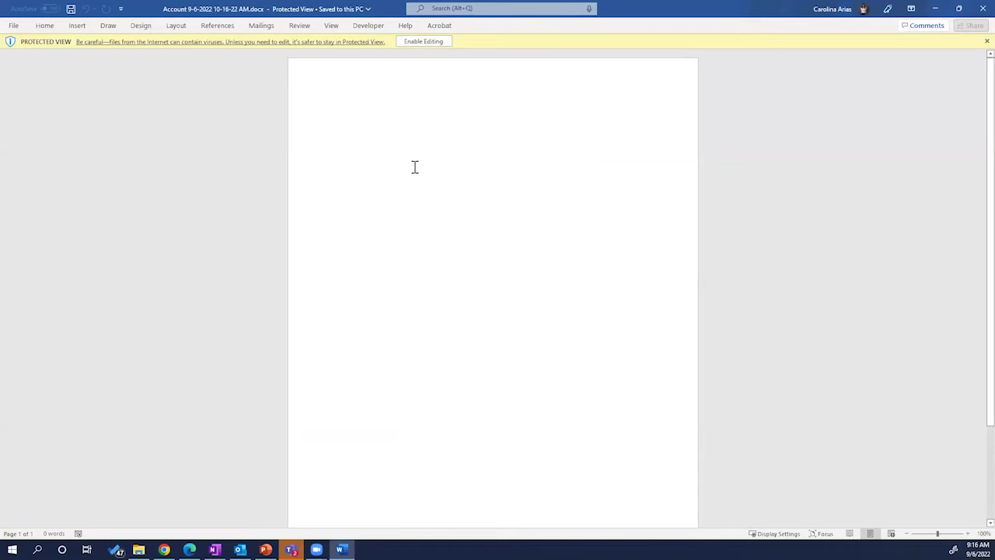
{"action": "left_click", "coordinate": [442, 42]}
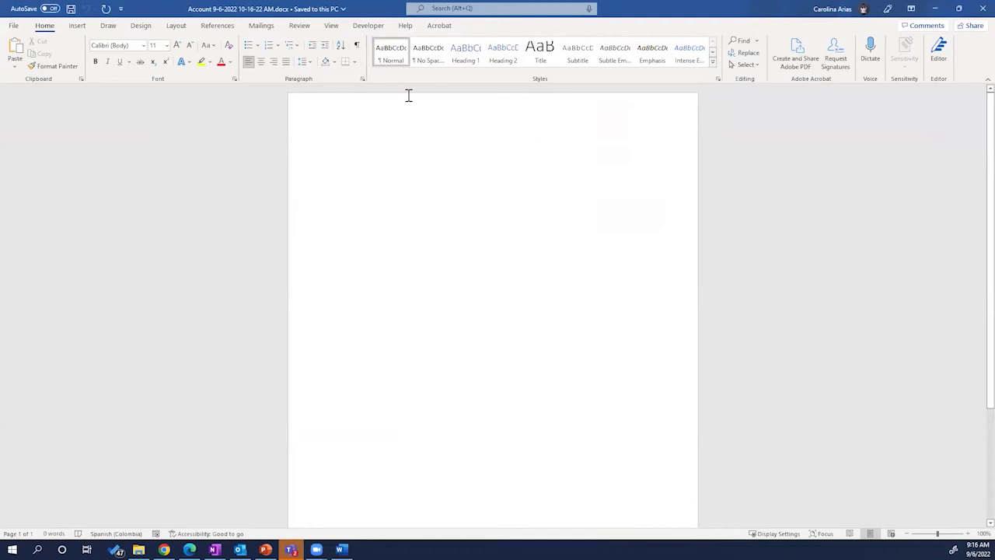
Display Word's Developer commands, open Word Options and look through the Advanced and Accessibility settings
{"action": "left_click", "coordinate": [364, 27]}
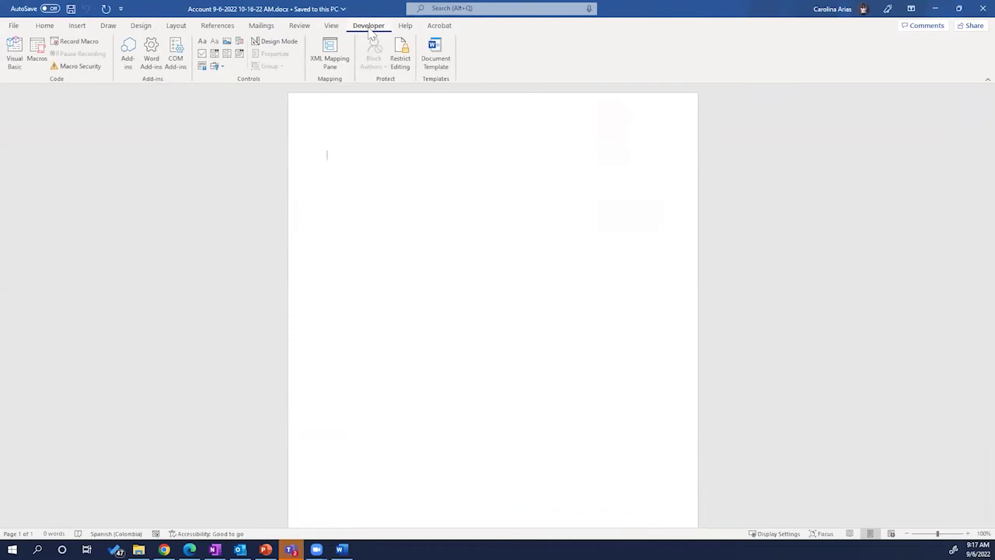
{"action": "left_click", "coordinate": [12, 27]}
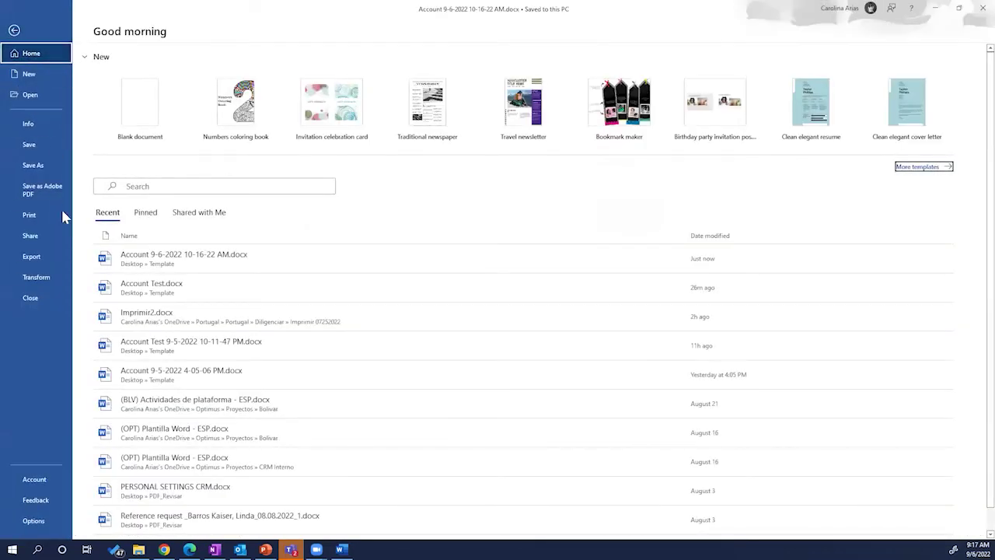
{"action": "left_click", "coordinate": [33, 521]}
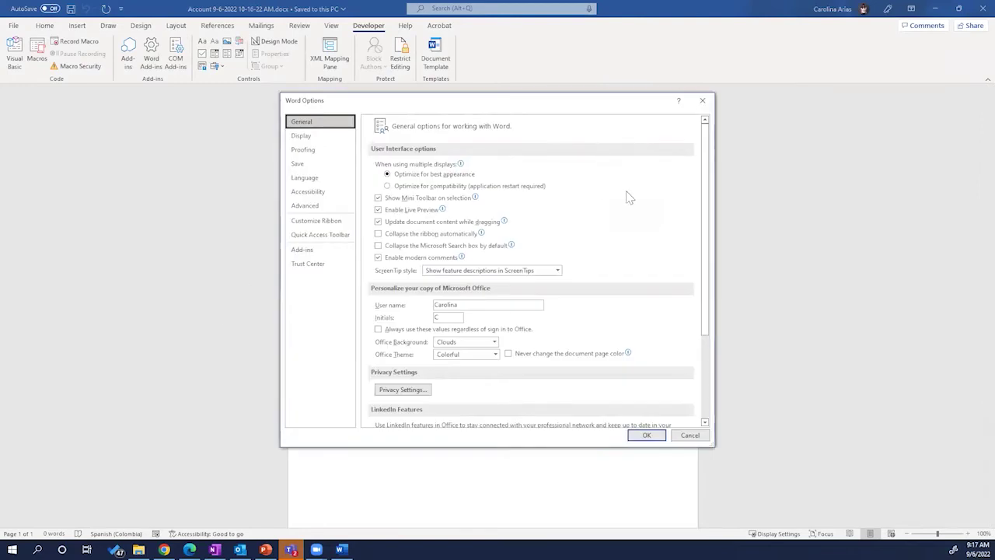
{"action": "left_click", "coordinate": [320, 205]}
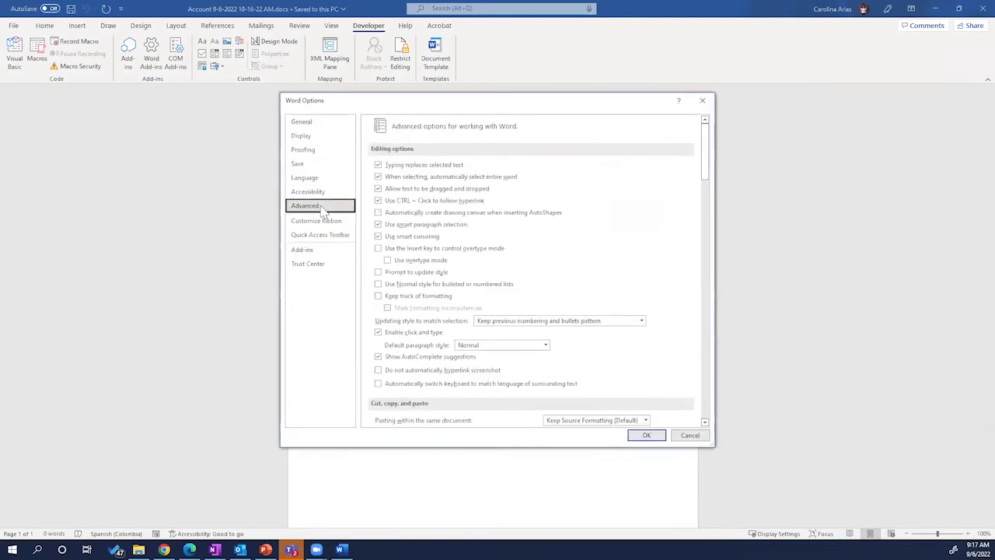
{"action": "left_click", "coordinate": [321, 192]}
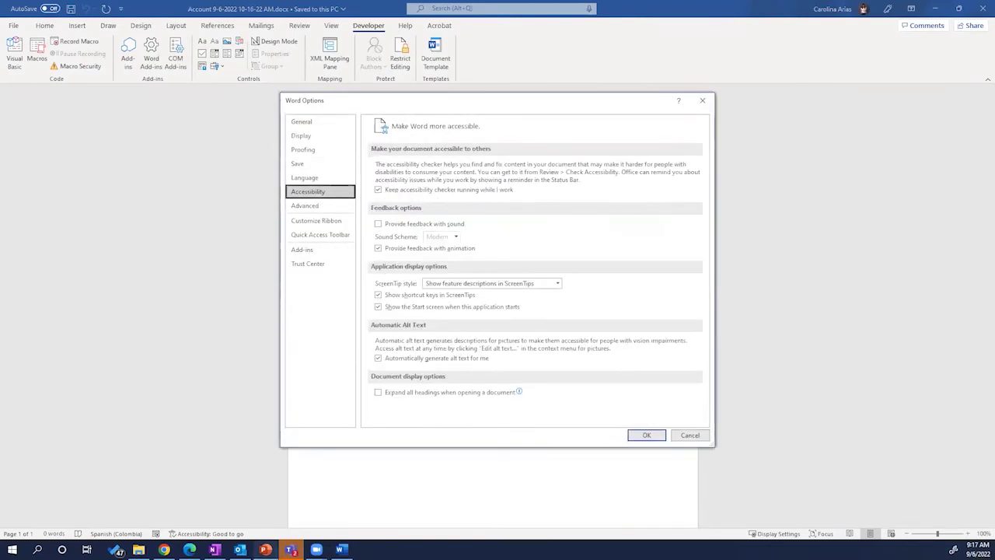
Check slide 9 of the PowerPoint presentation on enabling Developer, and return to Word to view the Customize Ribbon options
{"action": "mouse_move", "coordinate": [265, 548]}
{"action": "left_click", "coordinate": [265, 505]}
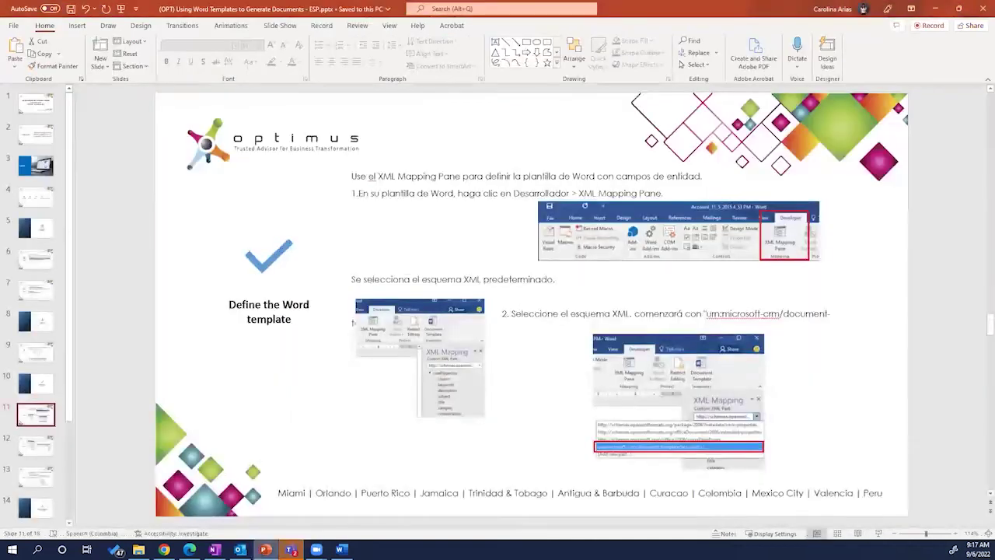
{"action": "left_click", "coordinate": [37, 352]}
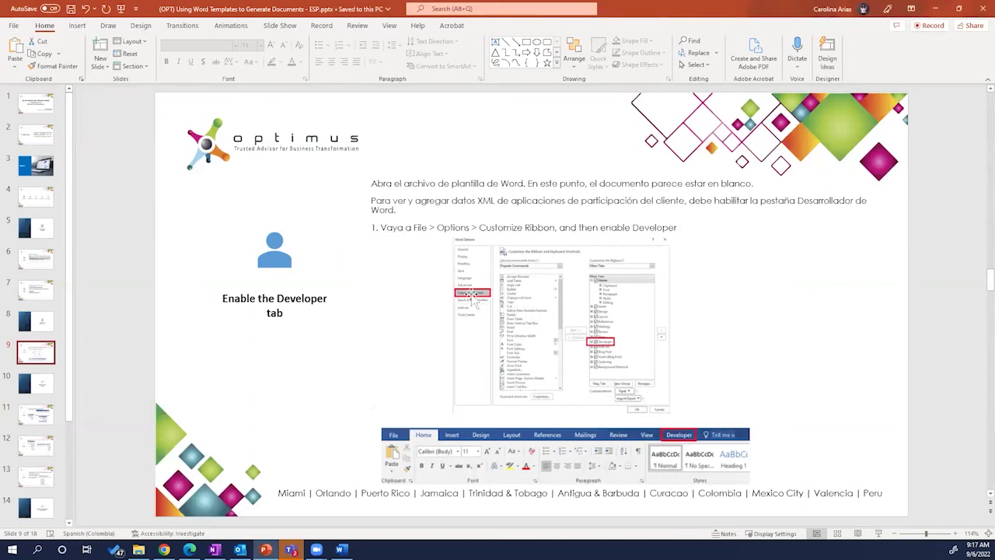
{"action": "left_click", "coordinate": [340, 550]}
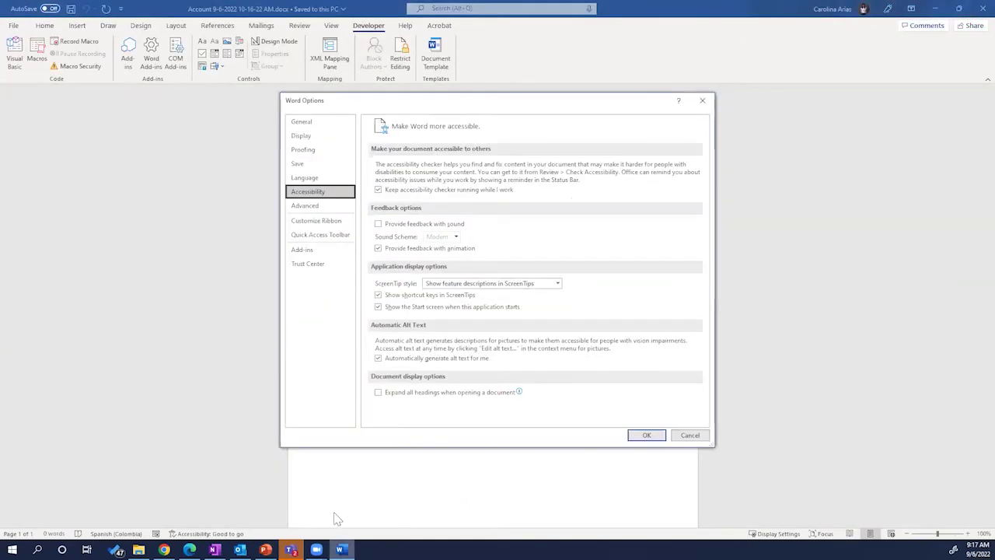
{"action": "left_click", "coordinate": [318, 223]}
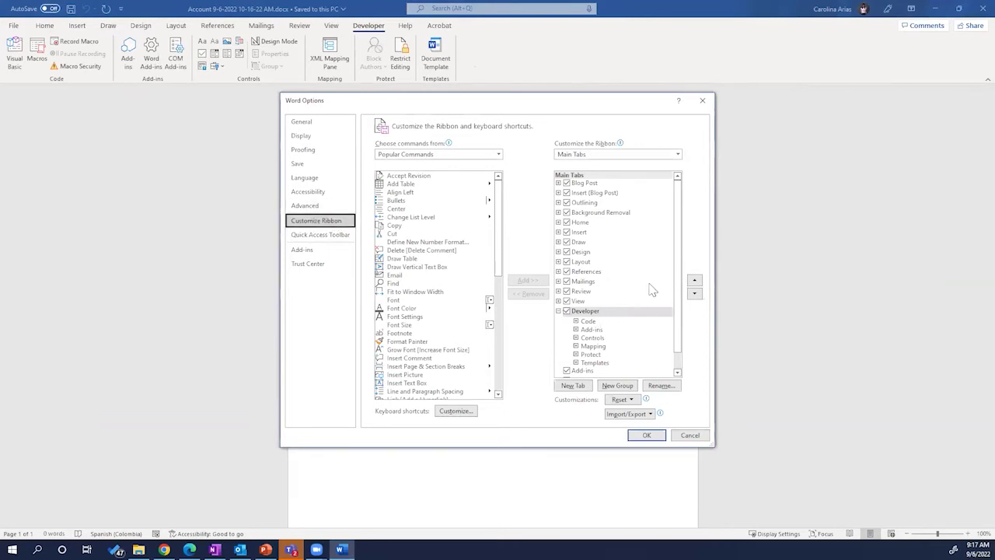
Look through the Code and Mapping groups of Developer in the Customize Ribbon list, and close Word Options without changes
{"action": "scroll", "coordinate": [653, 296], "scroll_direction": "down", "scroll_amount": 1}
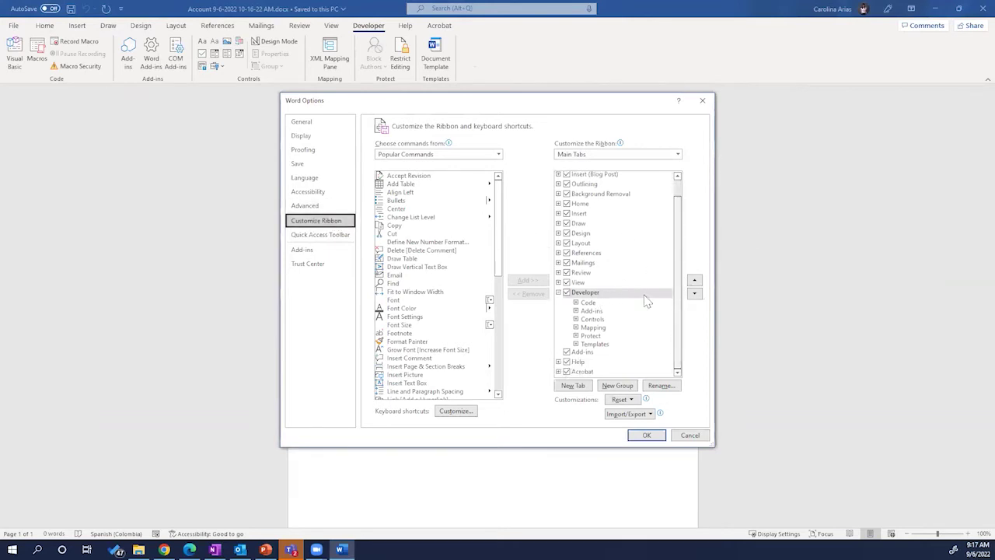
{"action": "left_click", "coordinate": [575, 302]}
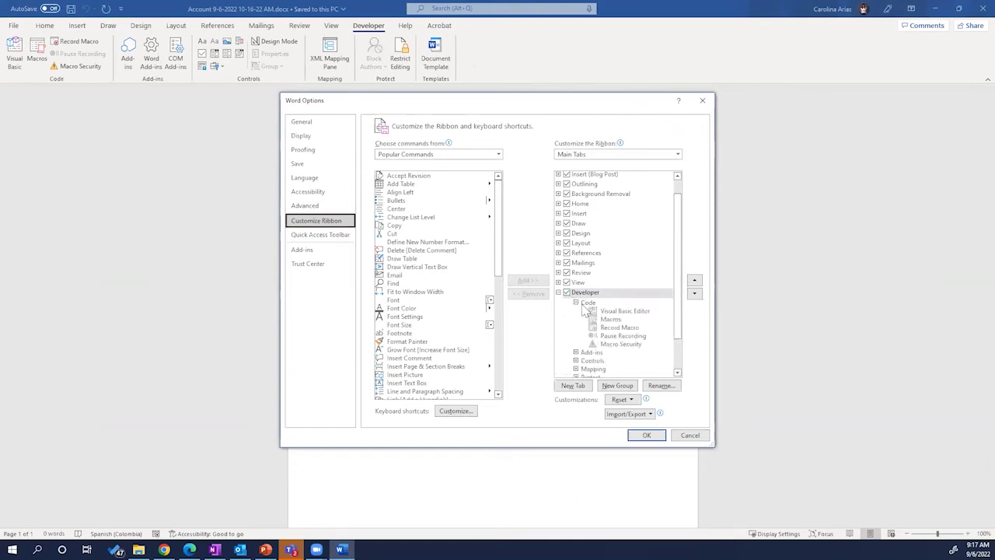
{"action": "left_click", "coordinate": [576, 302]}
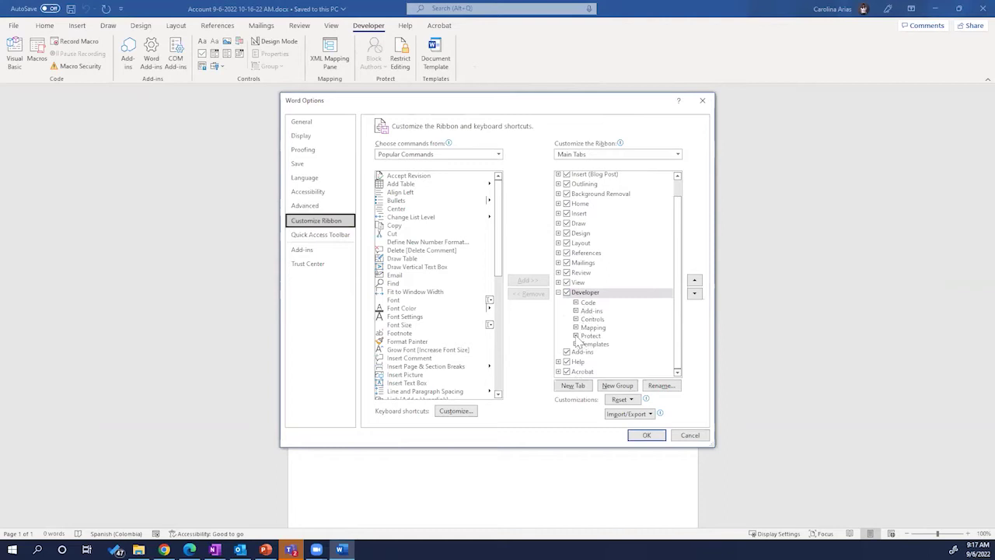
{"action": "left_click", "coordinate": [575, 327]}
{"action": "left_click", "coordinate": [628, 336]}
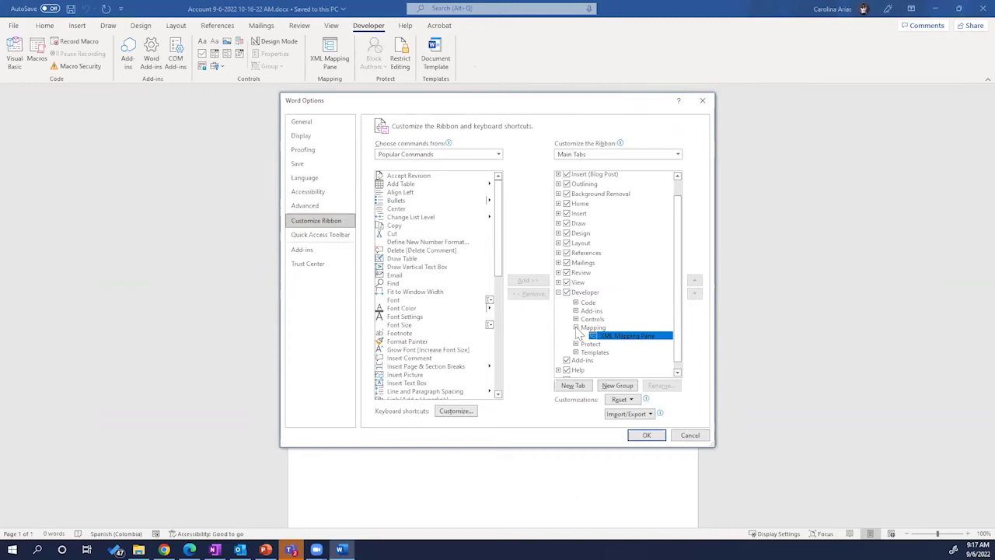
{"action": "left_click", "coordinate": [576, 327]}
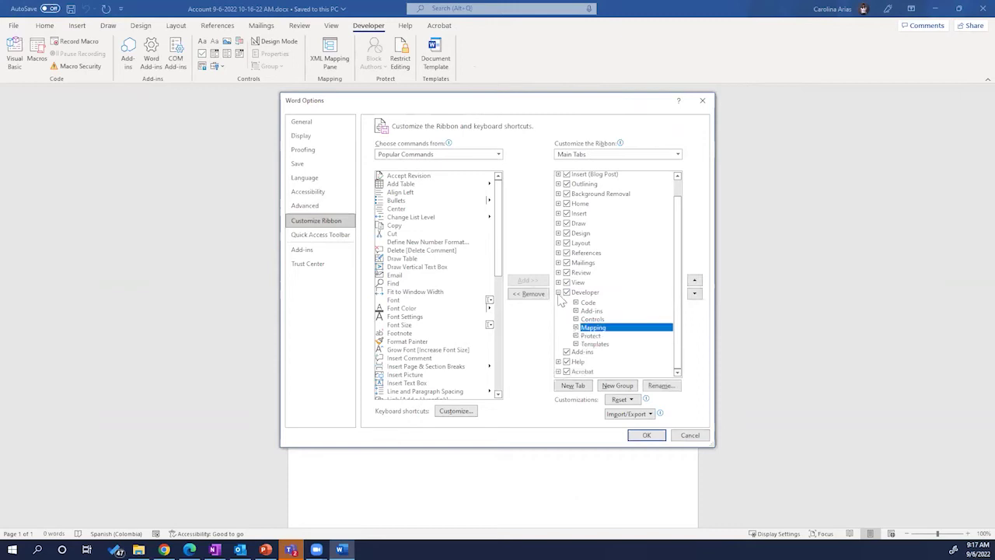
{"action": "left_click", "coordinate": [557, 292]}
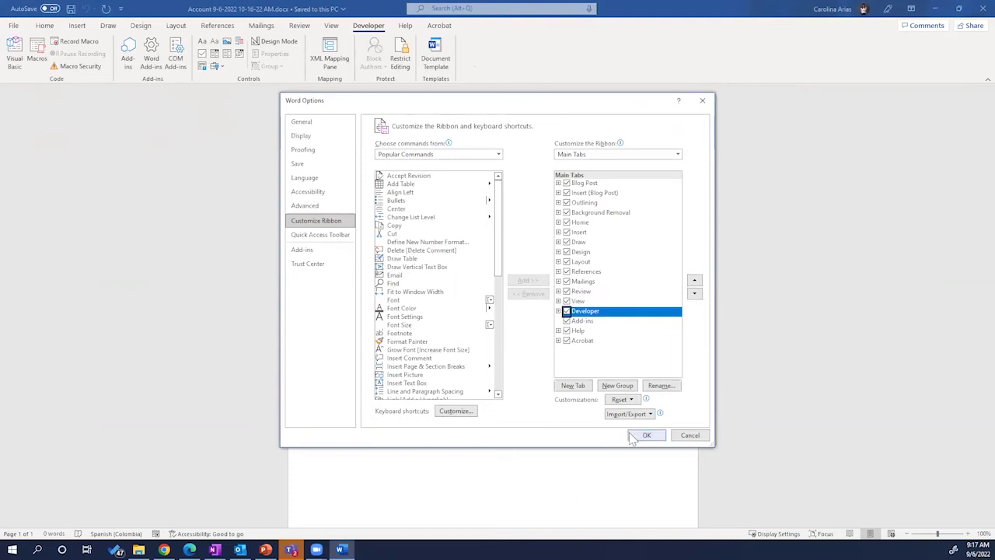
{"action": "left_click", "coordinate": [689, 435]}
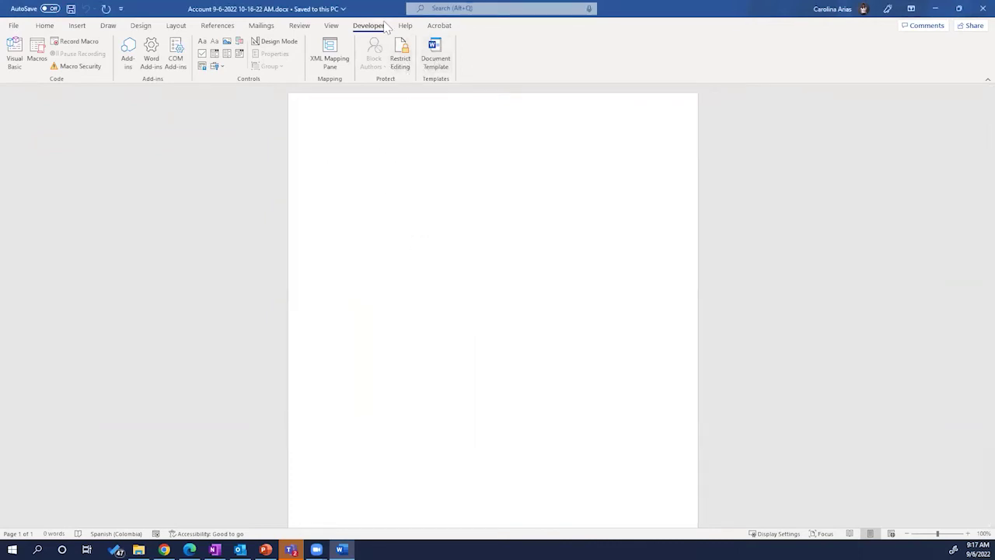
Open the XML Mapping pane, check slide 11 of the PowerPoint presentation on defining the template, and return to Word
{"action": "left_click", "coordinate": [331, 62]}
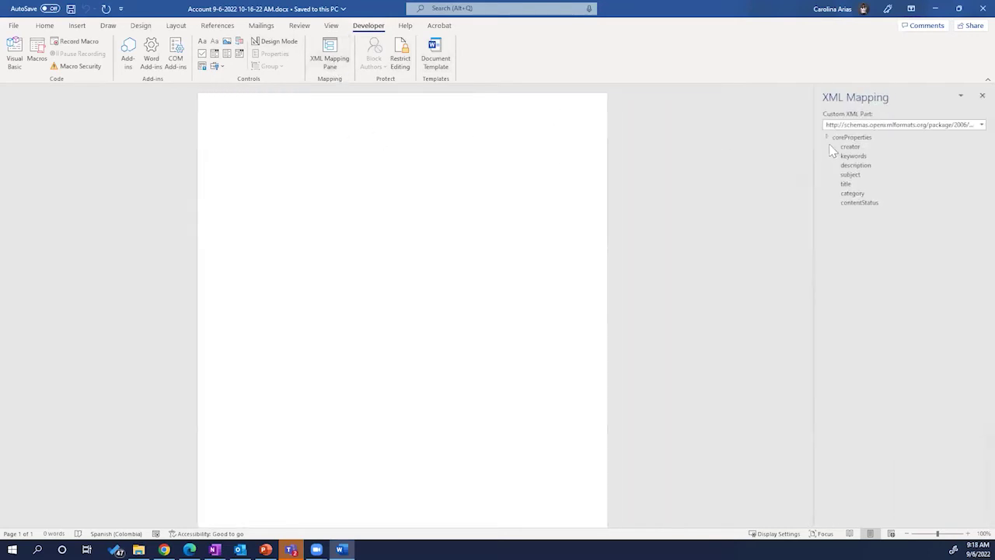
{"action": "key", "text": "alt+Tab"}
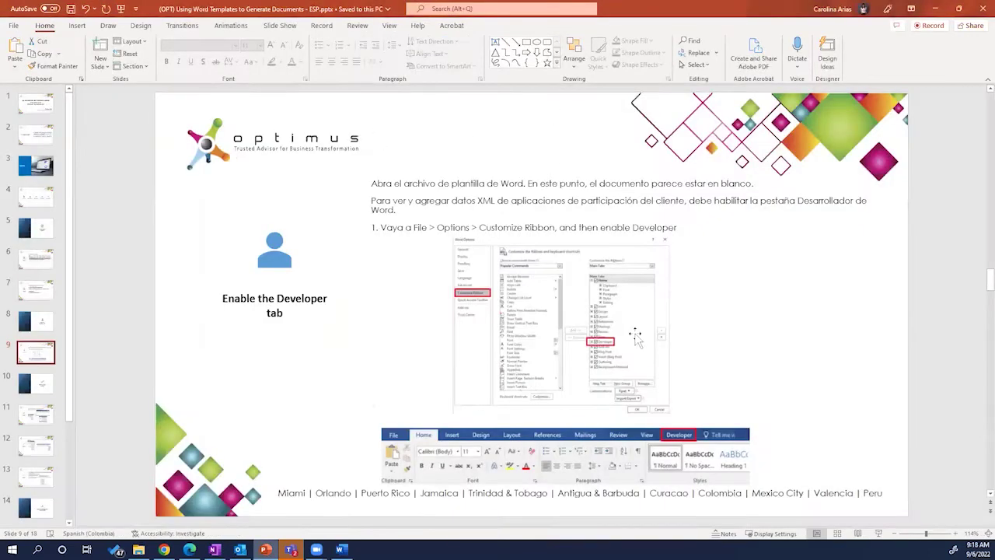
{"action": "left_click", "coordinate": [36, 414]}
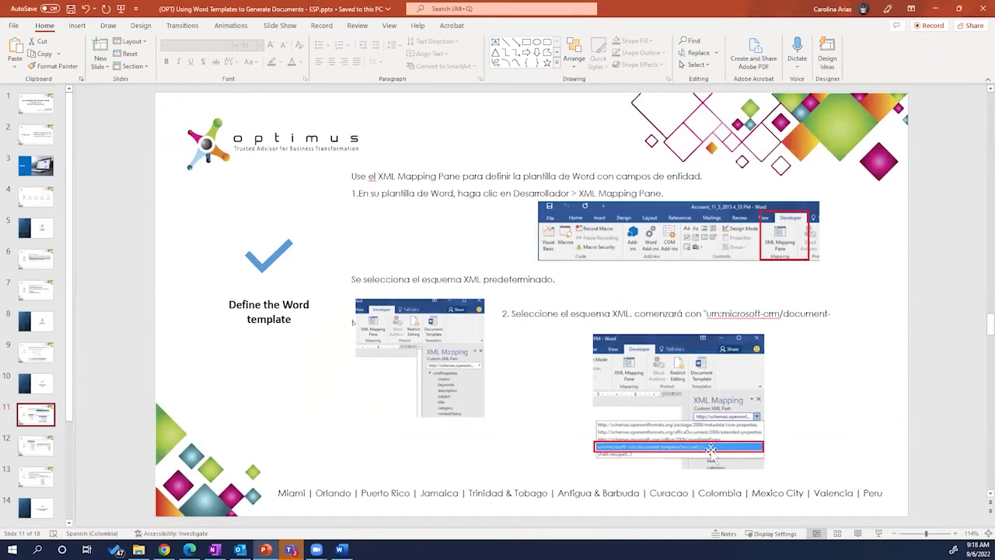
{"action": "mouse_move", "coordinate": [264, 550]}
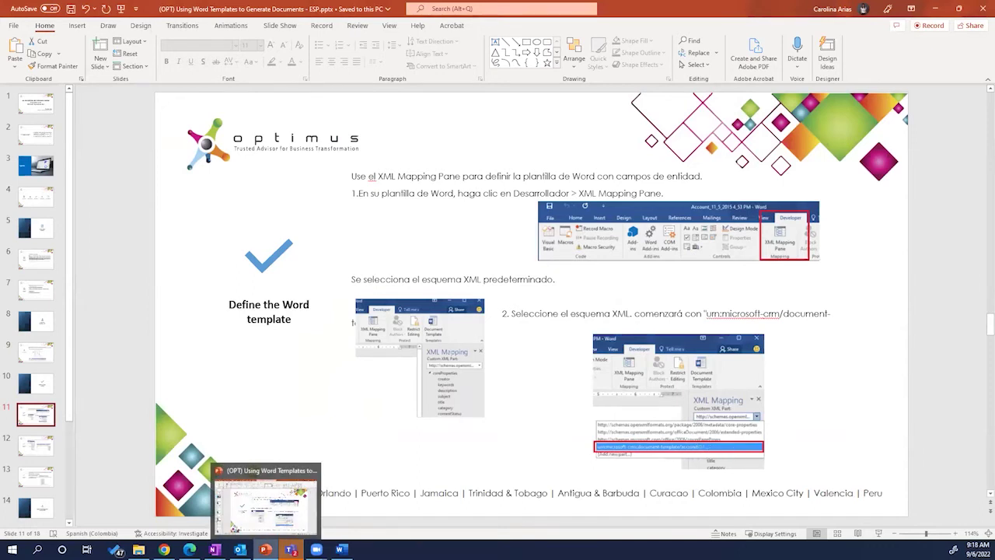
{"action": "mouse_move", "coordinate": [164, 549]}
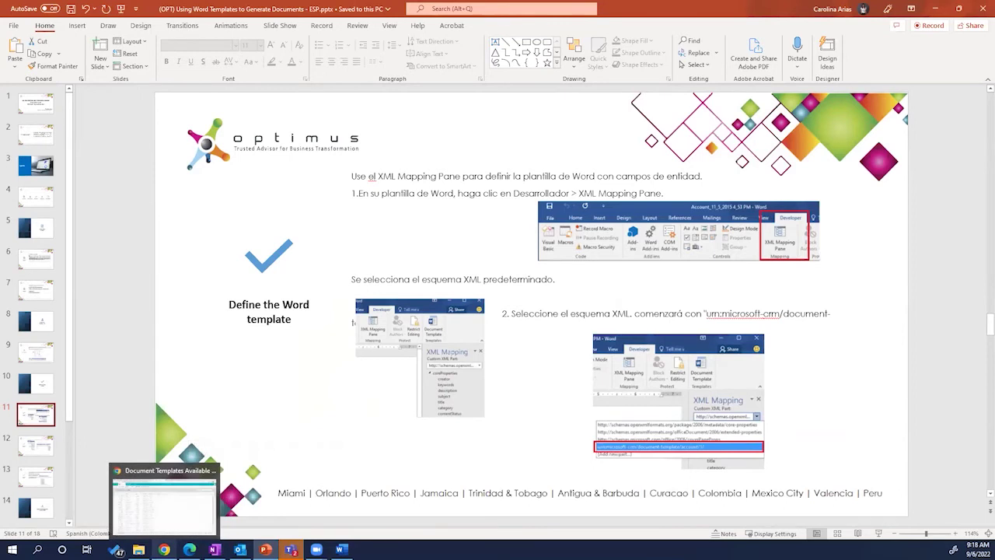
{"action": "left_click", "coordinate": [164, 550]}
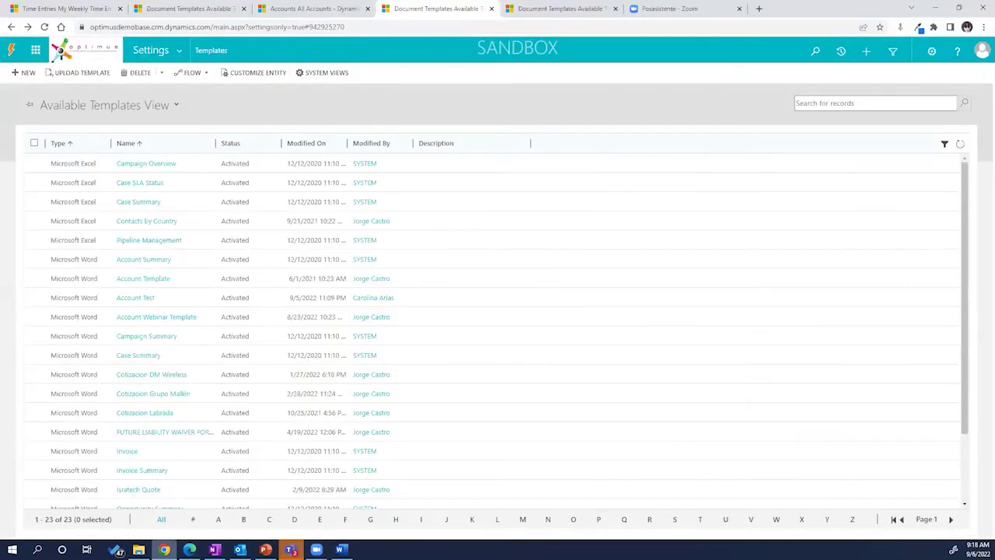
{"action": "mouse_move", "coordinate": [164, 550]}
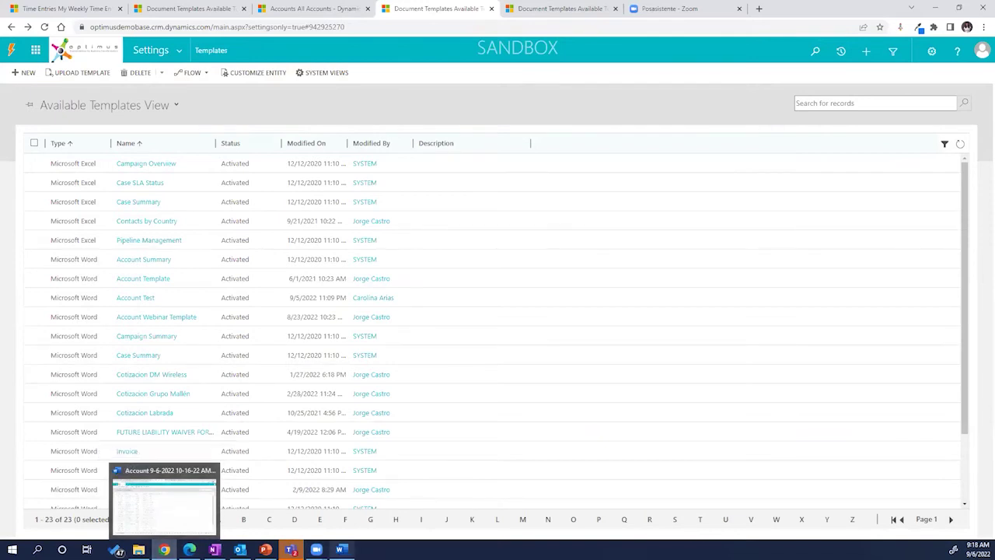
{"action": "left_click", "coordinate": [340, 549]}
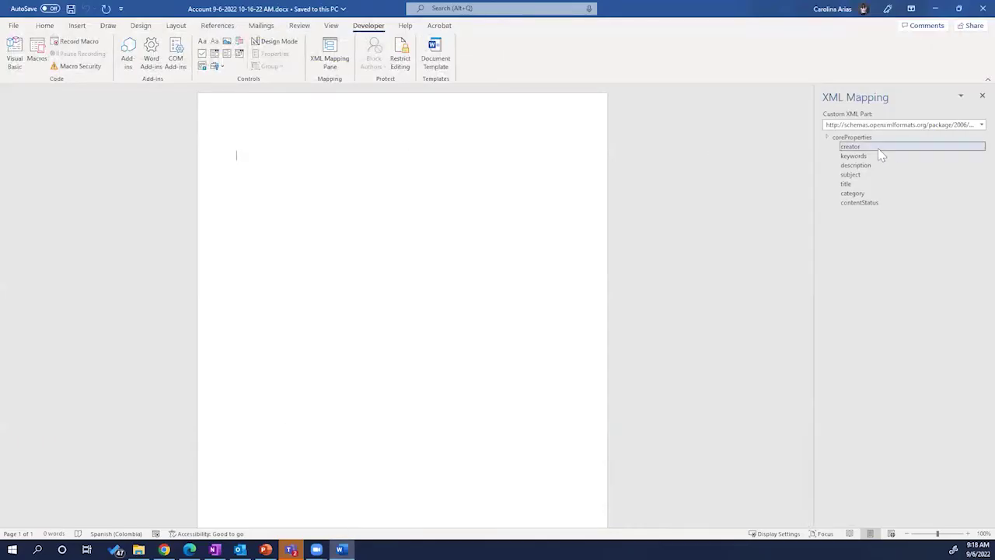
Select the XML part urn:microsoft-crm/document-template/account/1/, and expand its account node in a widened pane to browse the fields
{"action": "left_click", "coordinate": [923, 126]}
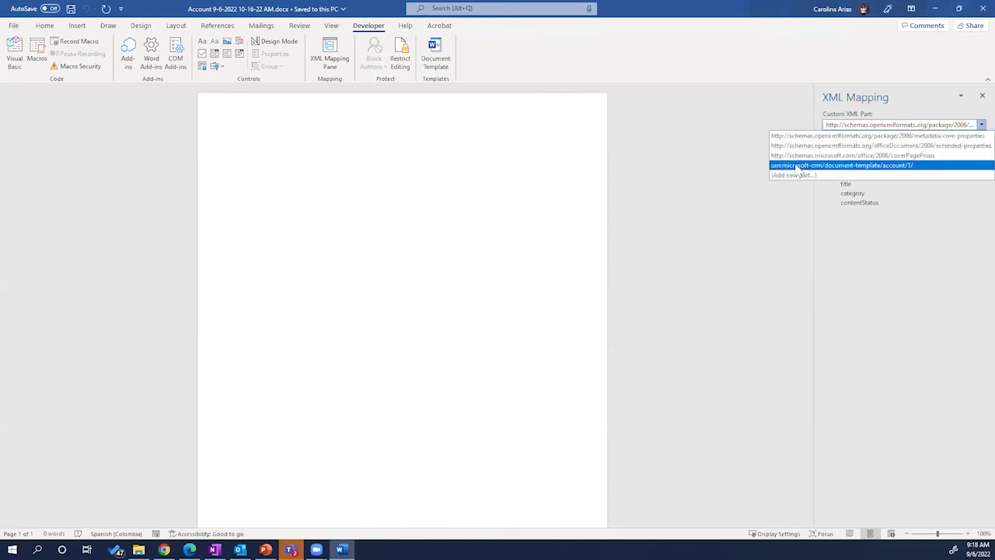
{"action": "left_click", "coordinate": [915, 166]}
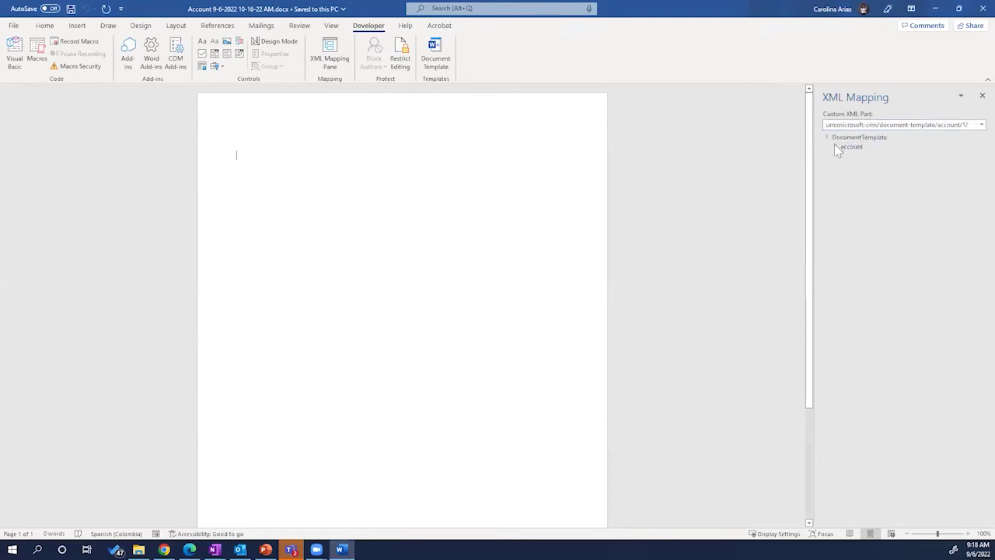
{"action": "left_click", "coordinate": [835, 146]}
{"action": "left_click_drag", "start_coordinate": [814, 226], "coordinate": [735, 221]}
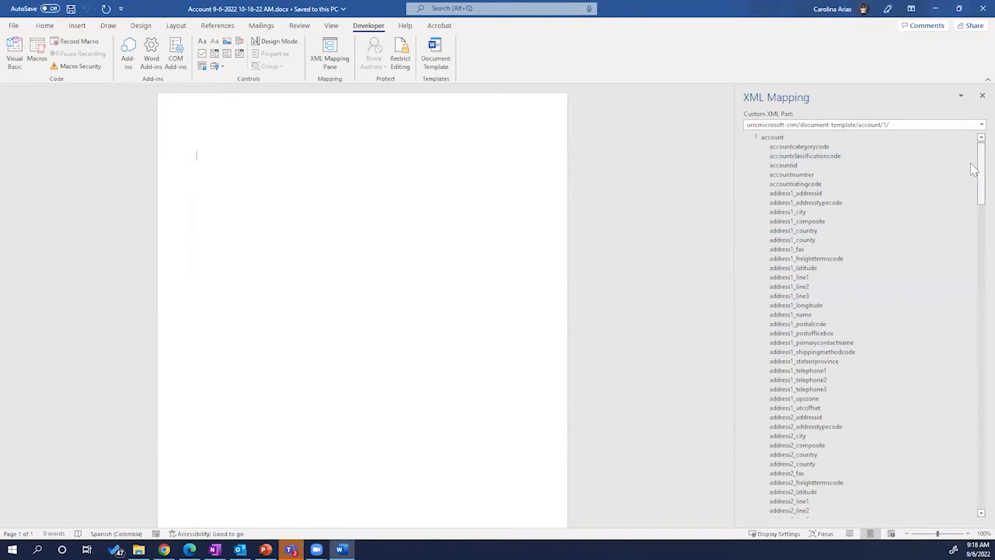
{"action": "scroll", "coordinate": [973, 169], "scroll_direction": "down", "scroll_amount": 10}
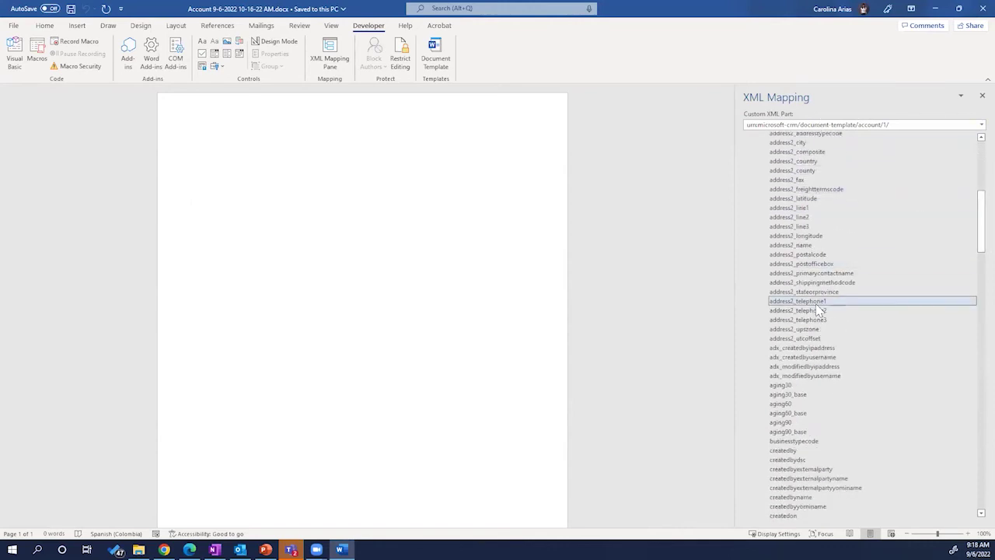
{"action": "left_click_drag", "start_coordinate": [974, 242], "coordinate": [974, 281]}
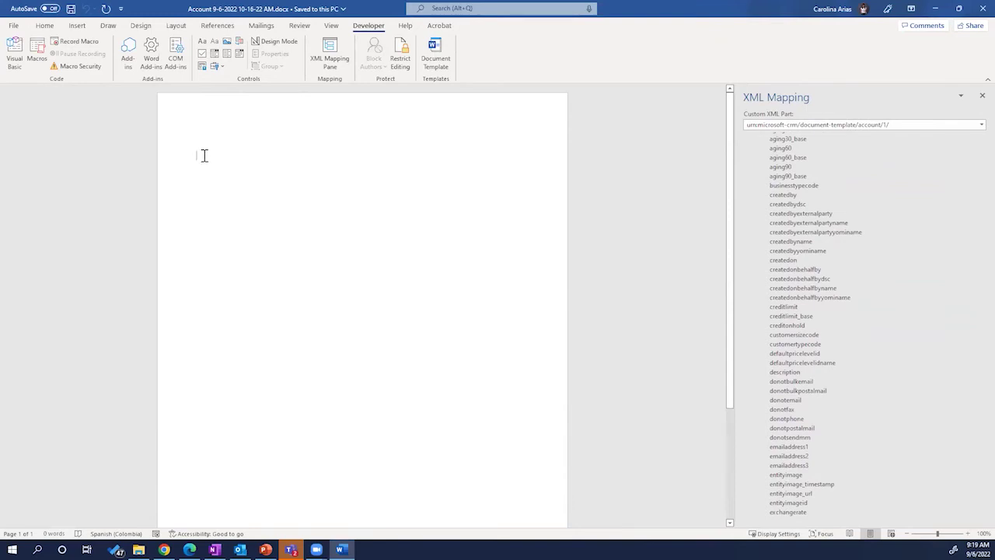
Write "Bienvenido" at the start of the document and insert the account's name field after it as a plain text content control
{"action": "type", "text": "Bienve"}
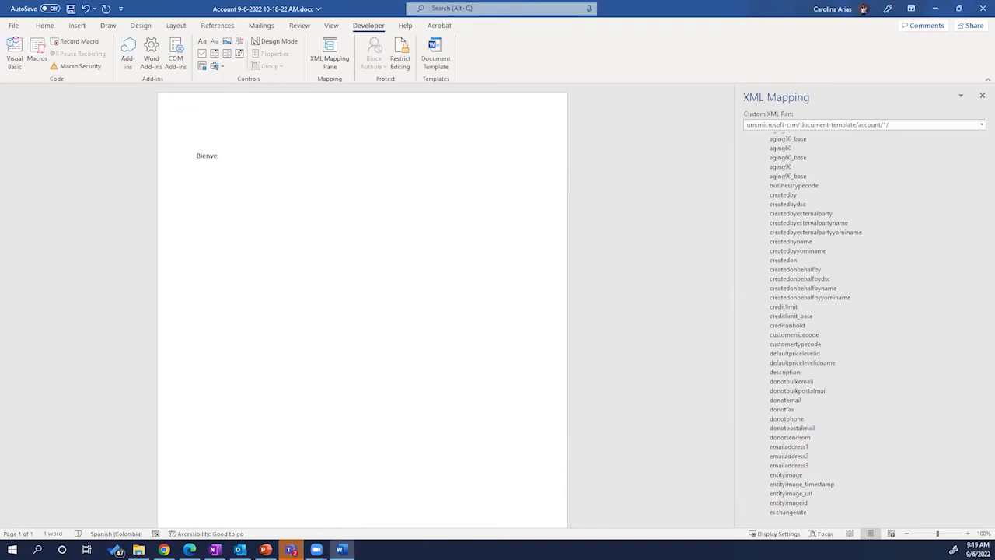
{"action": "type", "text": "ido"}
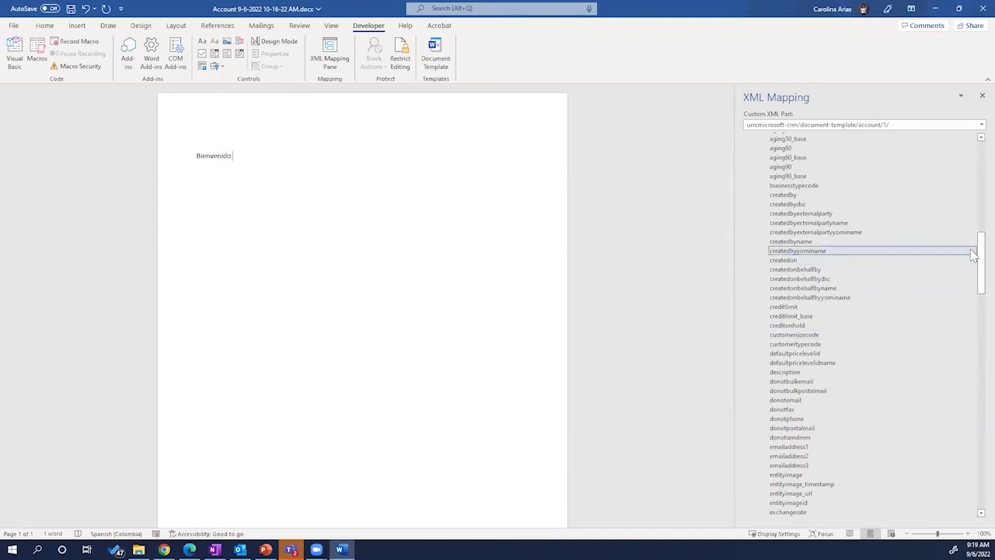
{"action": "scroll", "coordinate": [953, 261], "scroll_direction": "down", "scroll_amount": 5}
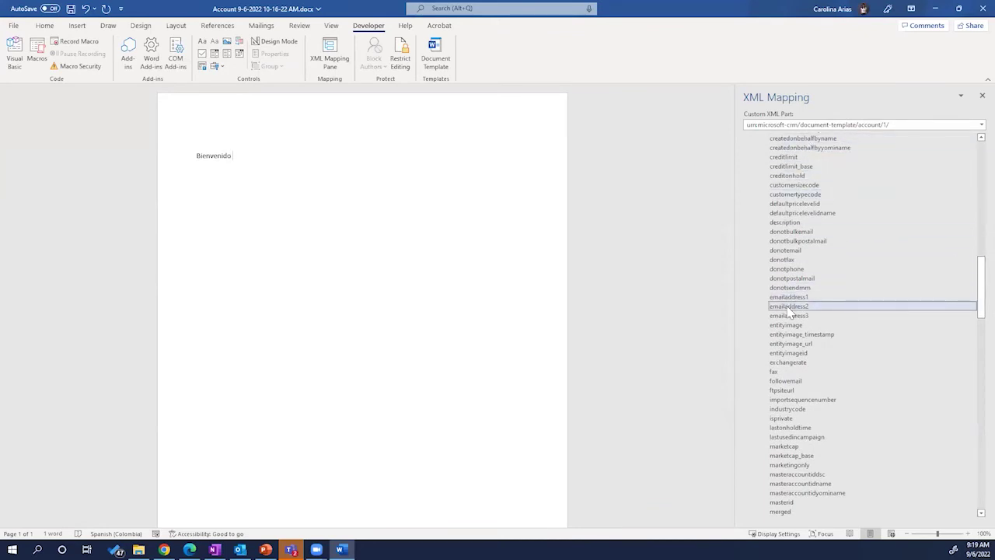
{"action": "left_click_drag", "start_coordinate": [972, 288], "coordinate": [974, 398]}
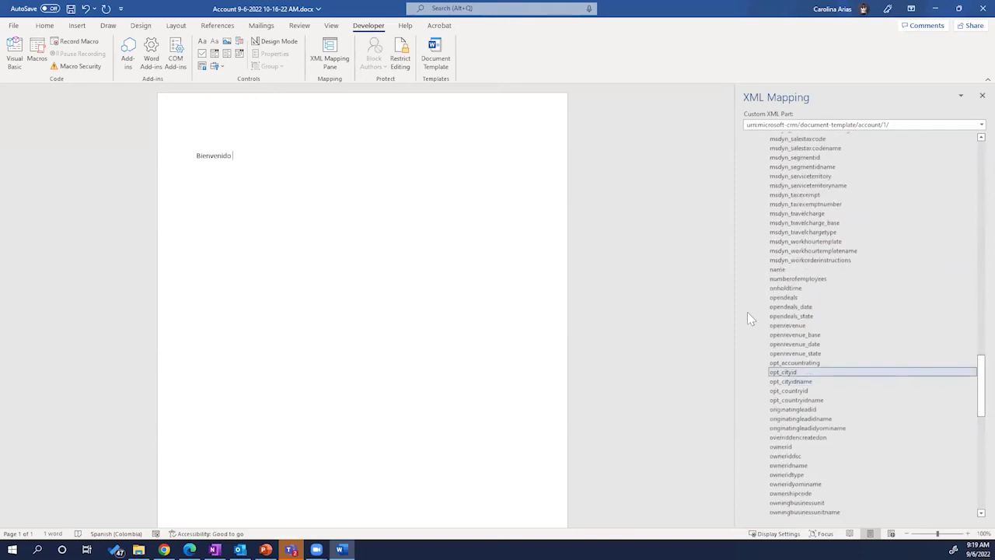
{"action": "right_click", "coordinate": [786, 270]}
{"action": "mouse_move", "coordinate": [868, 283]}
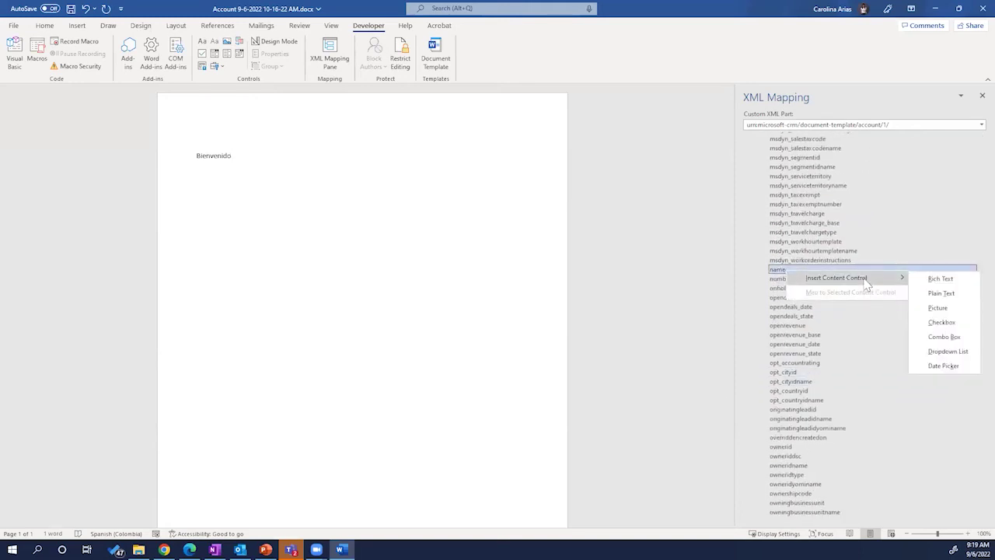
{"action": "left_click", "coordinate": [948, 297]}
Leave a blank line below the greeting and write "Estamos orgullosos de invitarle en la ciudad"
{"action": "left_click", "coordinate": [340, 155]}
{"action": "key", "text": "Return"}
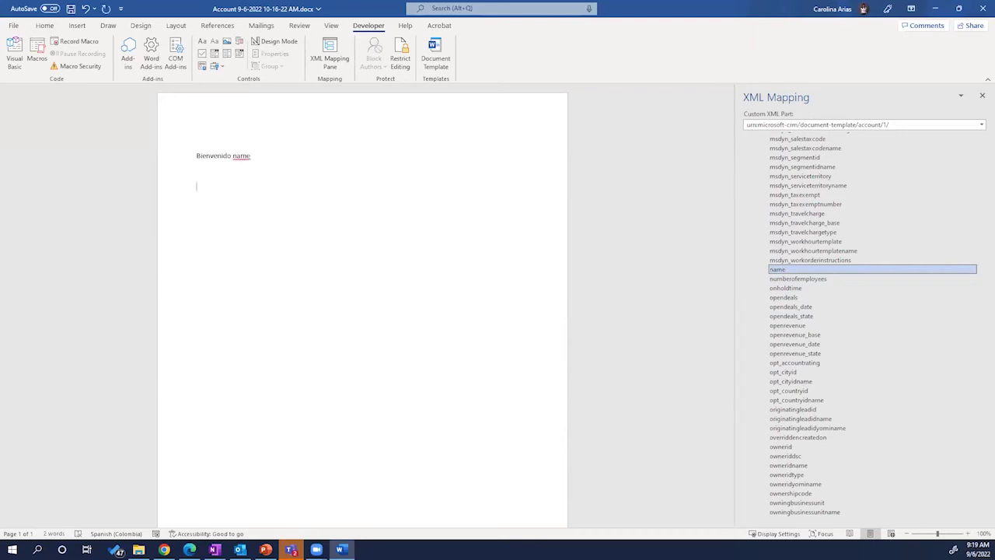
{"action": "type", "text": "Estamos orgullosos de invitarle en la c"}
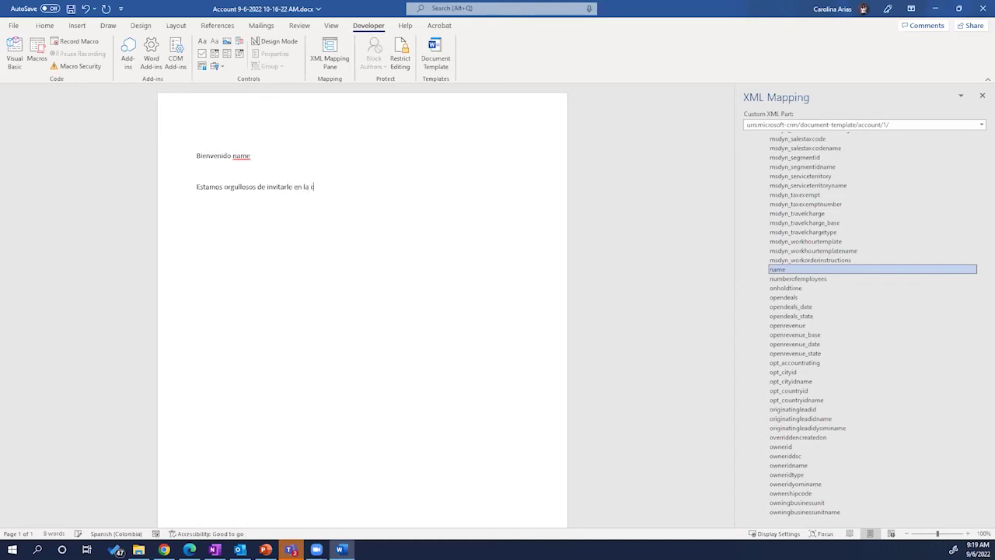
{"action": "type", "text": "iudad"}
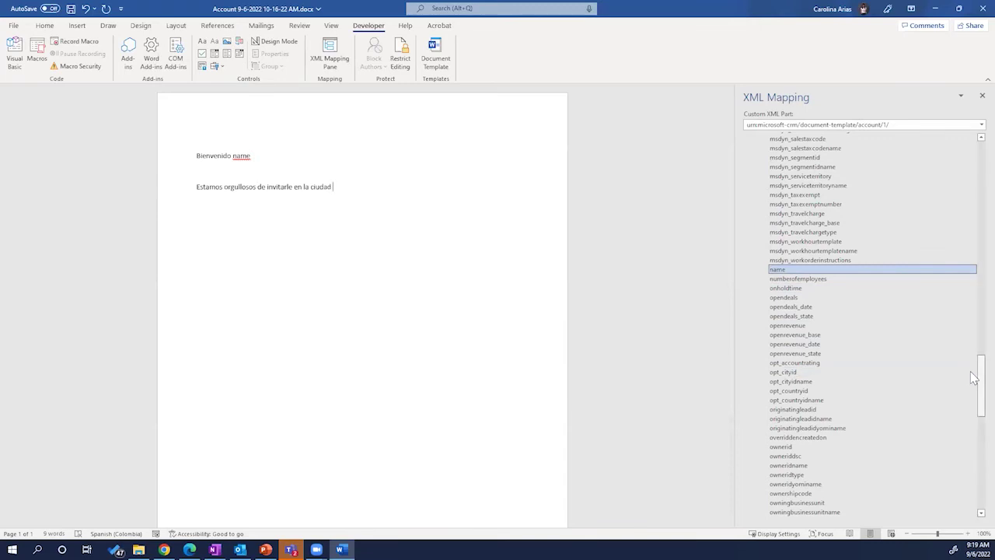
Insert opt_code from the opt_opt_city_account_cityid relationship as a plain text content control after "ciudad", followed by a comma
{"action": "scroll", "coordinate": [974, 378], "scroll_direction": "down", "scroll_amount": 4}
{"action": "scroll", "coordinate": [974, 439], "scroll_direction": "down", "scroll_amount": 10}
{"action": "left_click", "coordinate": [949, 484]}
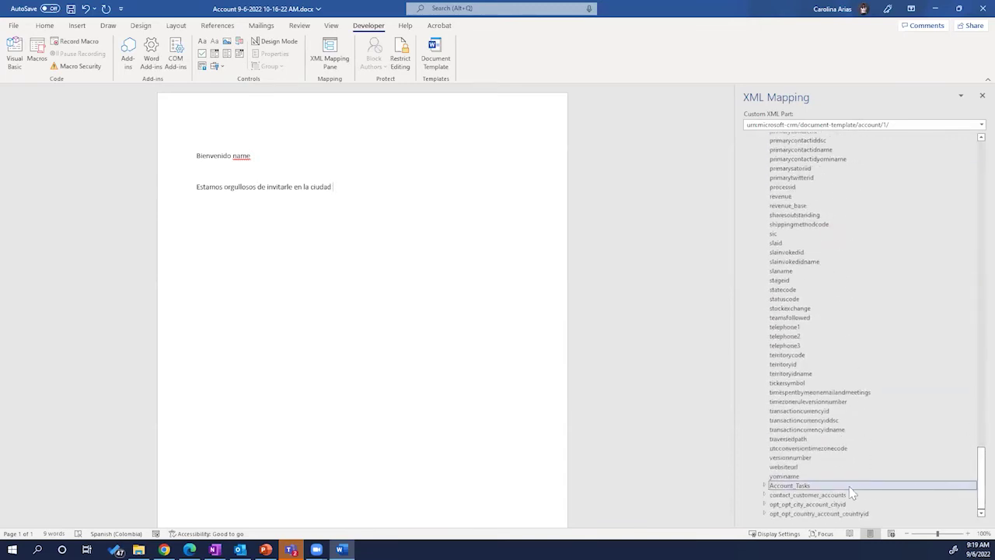
{"action": "left_click", "coordinate": [787, 497]}
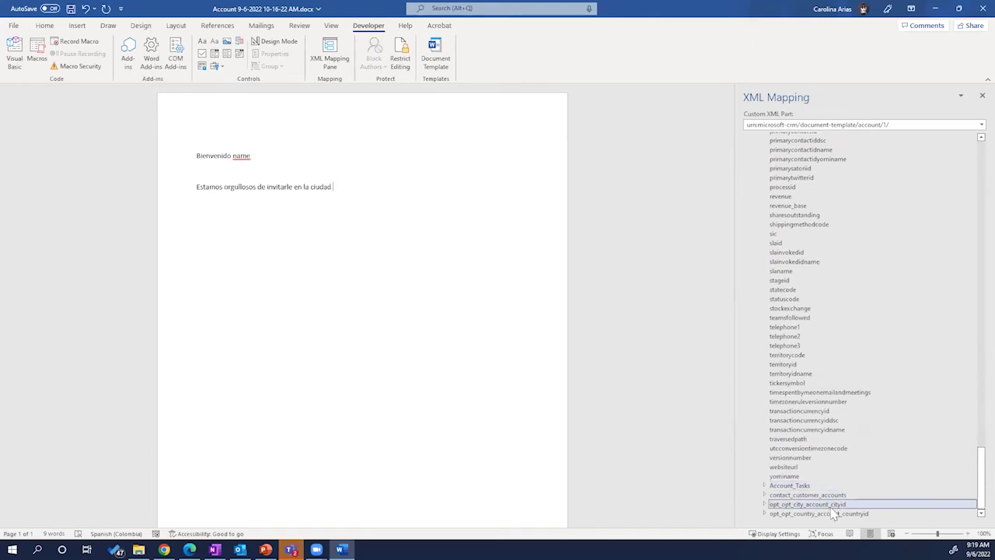
{"action": "left_click", "coordinate": [765, 504]}
{"action": "left_click", "coordinate": [807, 411]}
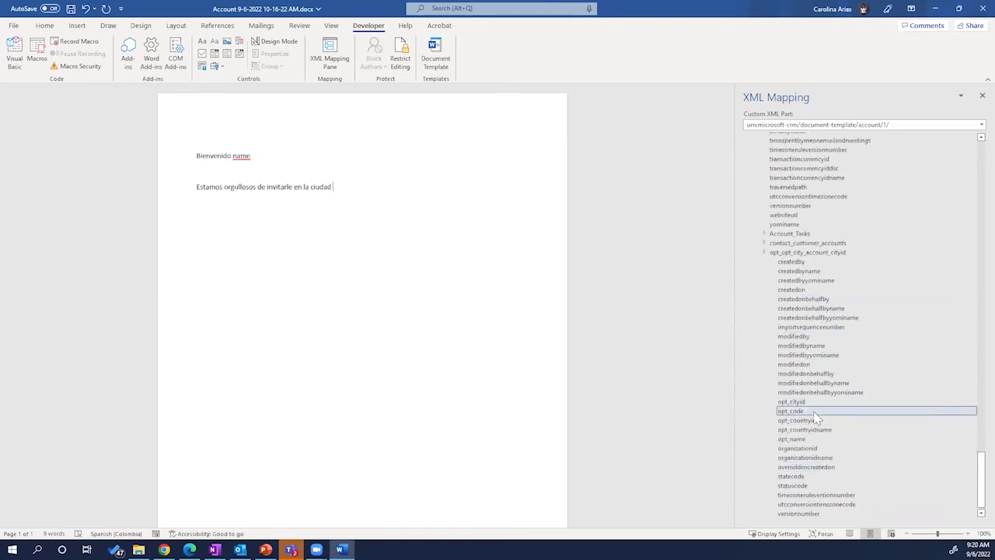
{"action": "right_click", "coordinate": [815, 419]}
{"action": "mouse_move", "coordinate": [851, 421]}
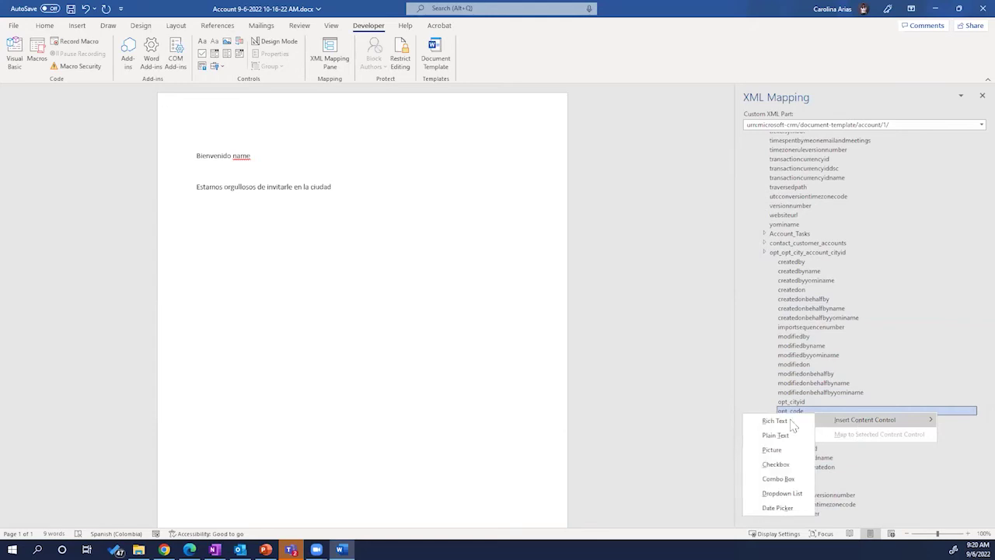
{"action": "left_click", "coordinate": [775, 434]}
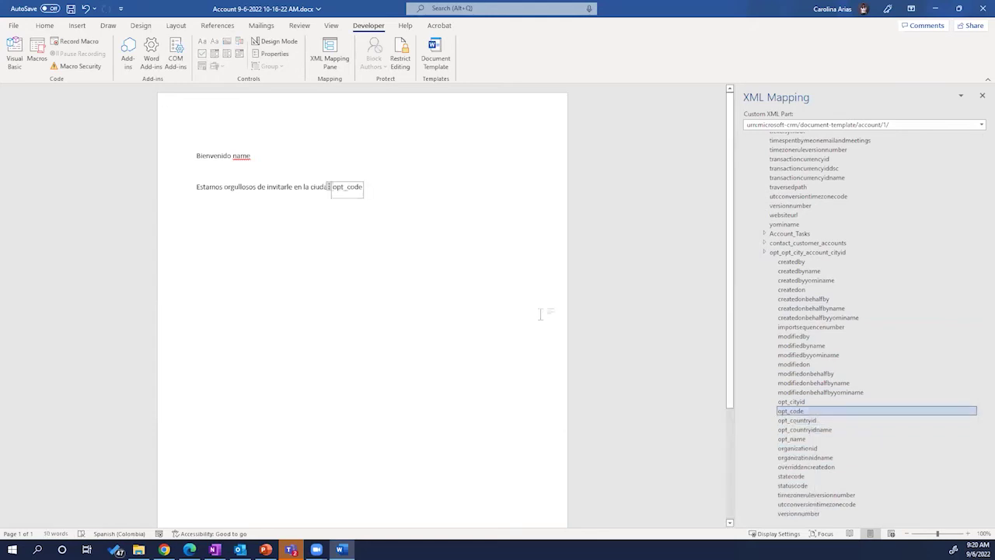
{"action": "left_click", "coordinate": [492, 193]}
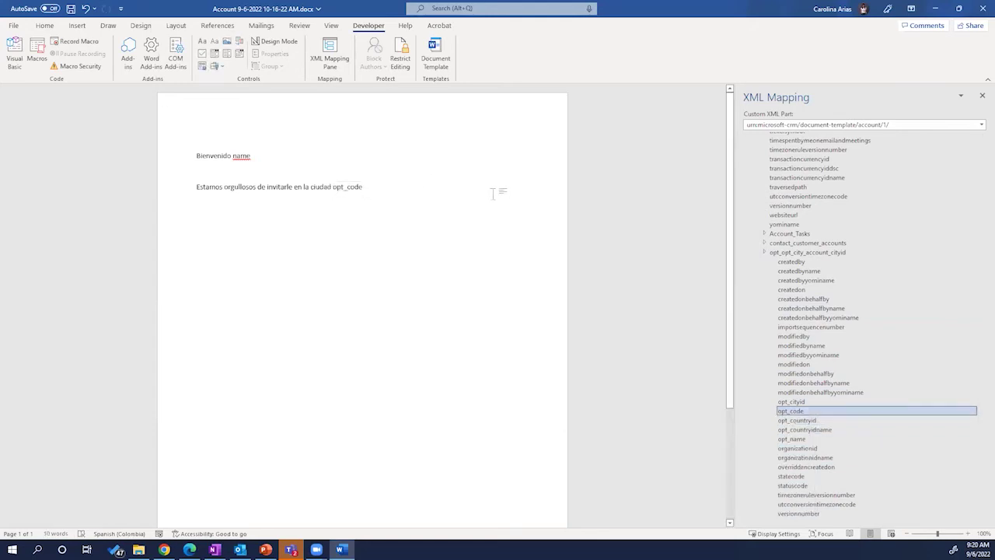
{"action": "type", "text": ","}
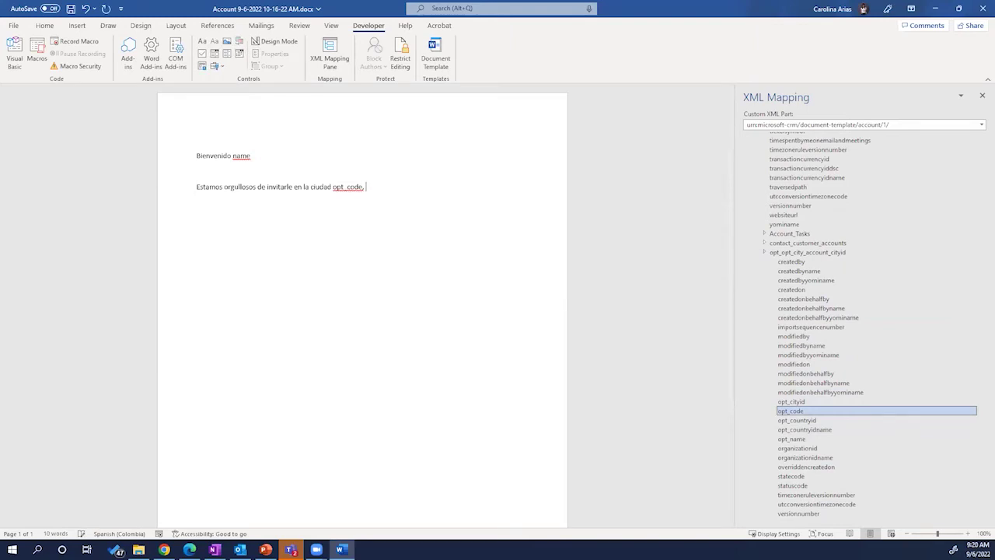
Insert opt_name from the city relationship as a plain text content control after the comma, and leave blank lines below the sentence
{"action": "right_click", "coordinate": [790, 440]}
{"action": "mouse_move", "coordinate": [855, 442]}
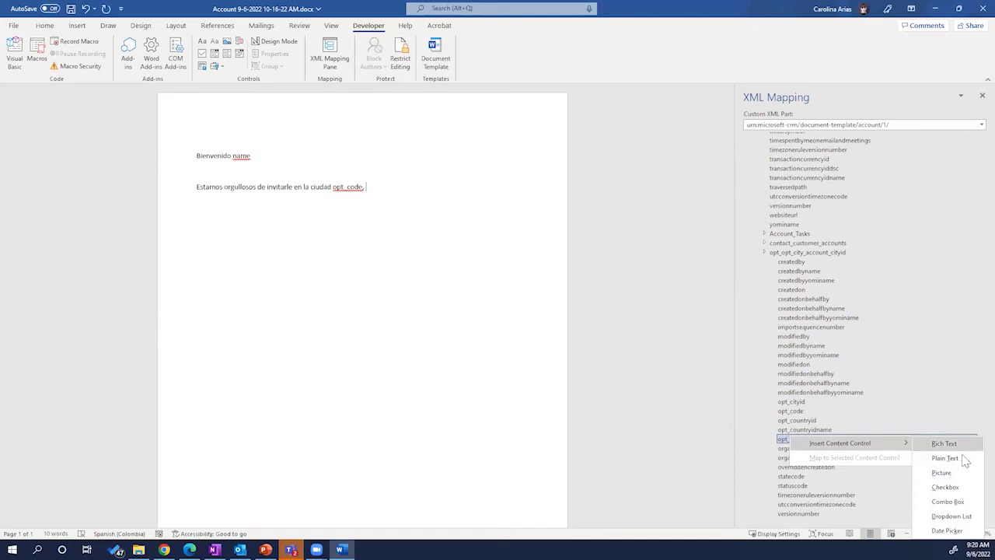
{"action": "left_click", "coordinate": [961, 462]}
{"action": "left_click", "coordinate": [492, 190]}
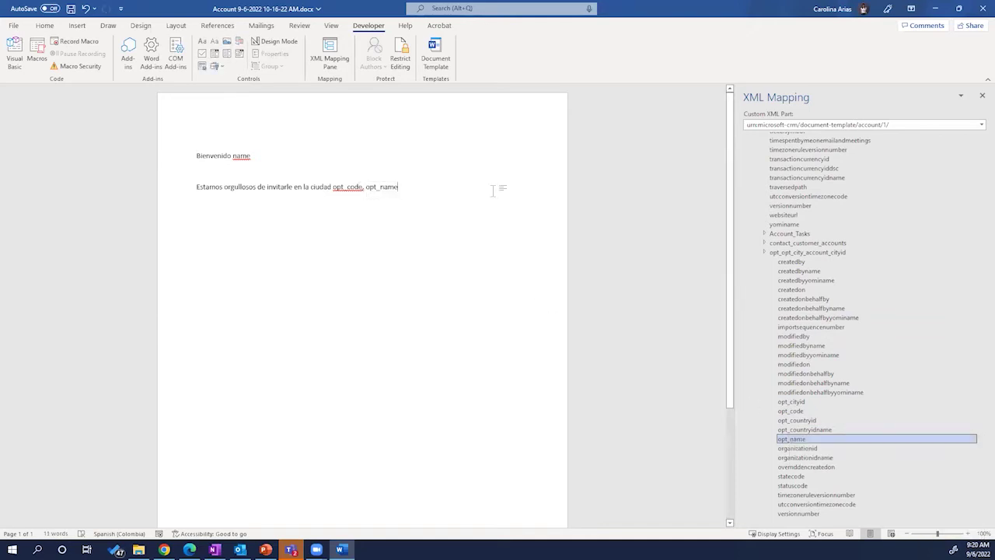
{"action": "key", "text": "Return"}
{"action": "key", "text": "Return"}
{"action": "key", "text": "Return"}
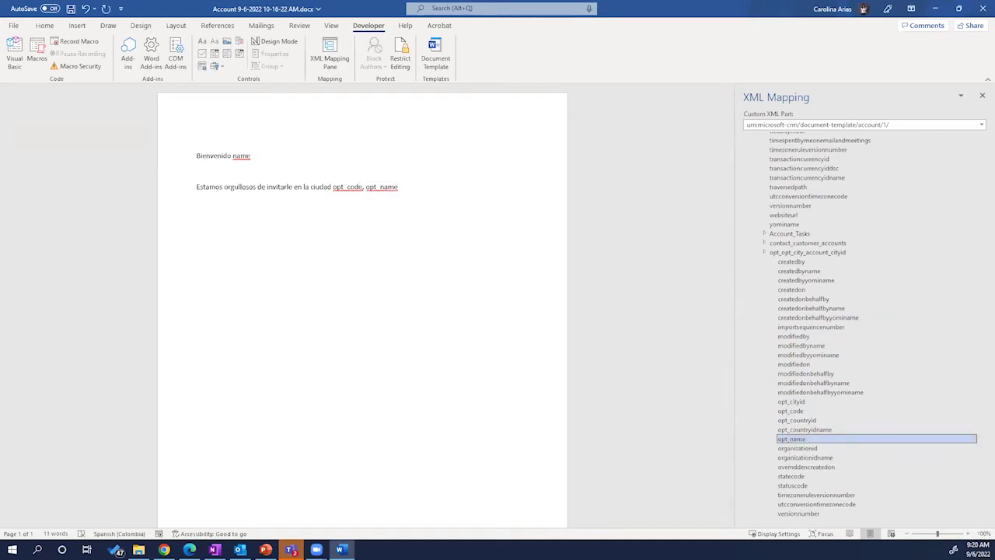
Examine the fields of the Account_Tasks relationship and its Repeating content control option, collapsing the expanded relationships
{"action": "left_click", "coordinate": [764, 252]}
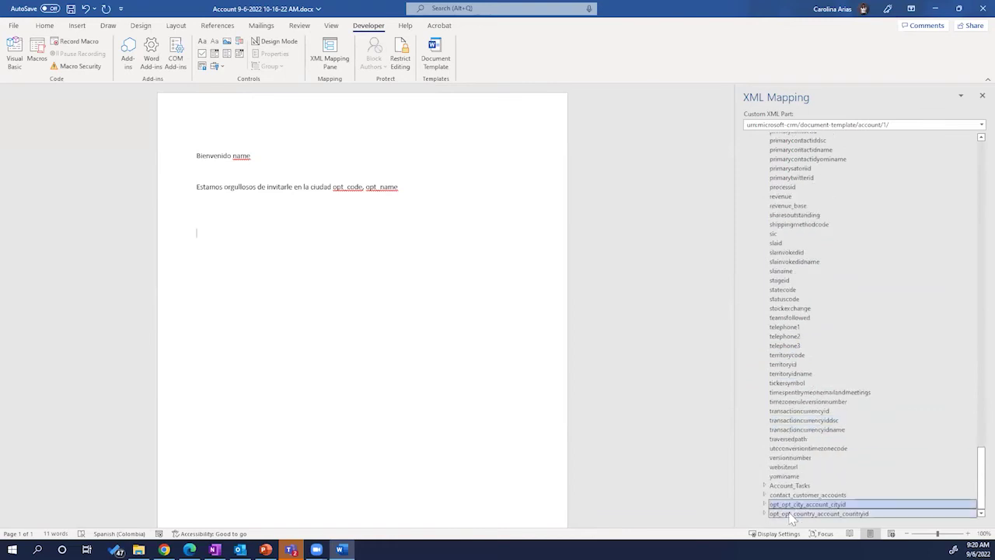
{"action": "left_click", "coordinate": [761, 488]}
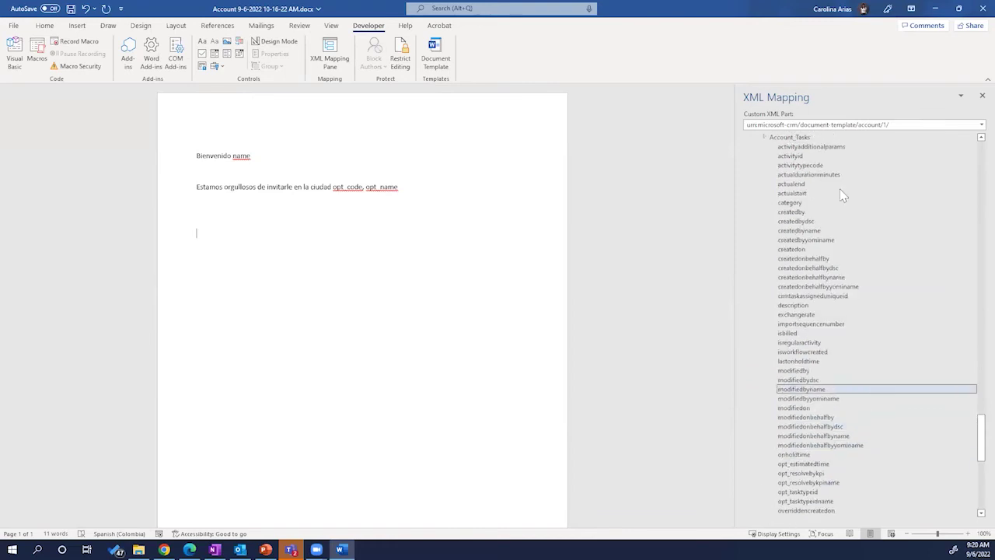
{"action": "right_click", "coordinate": [812, 136]}
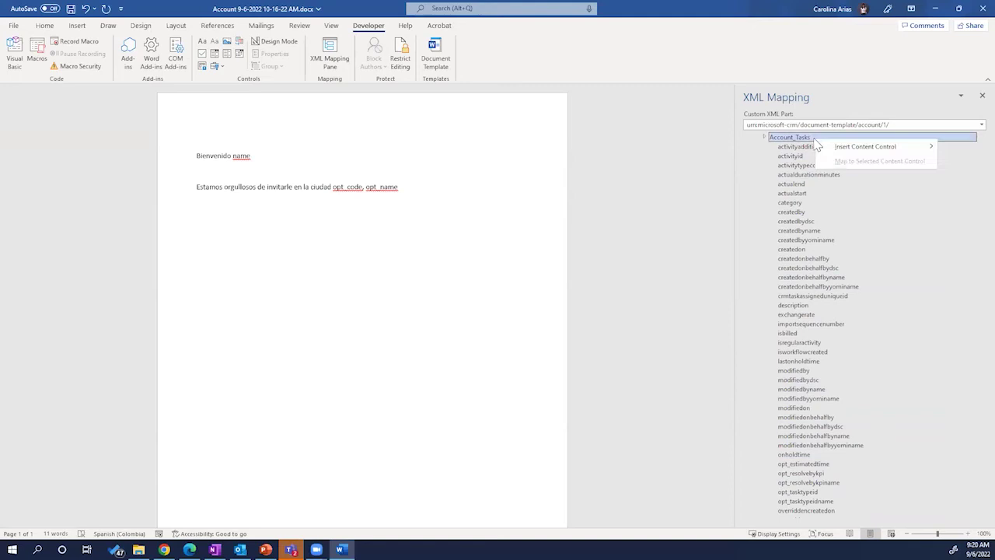
{"action": "left_click", "coordinate": [903, 220]}
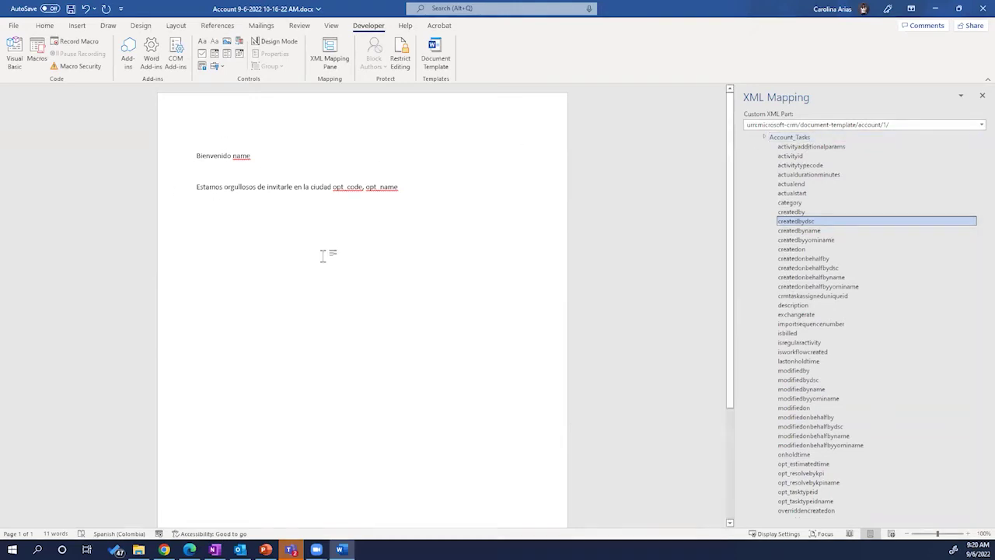
{"action": "right_click", "coordinate": [806, 140]}
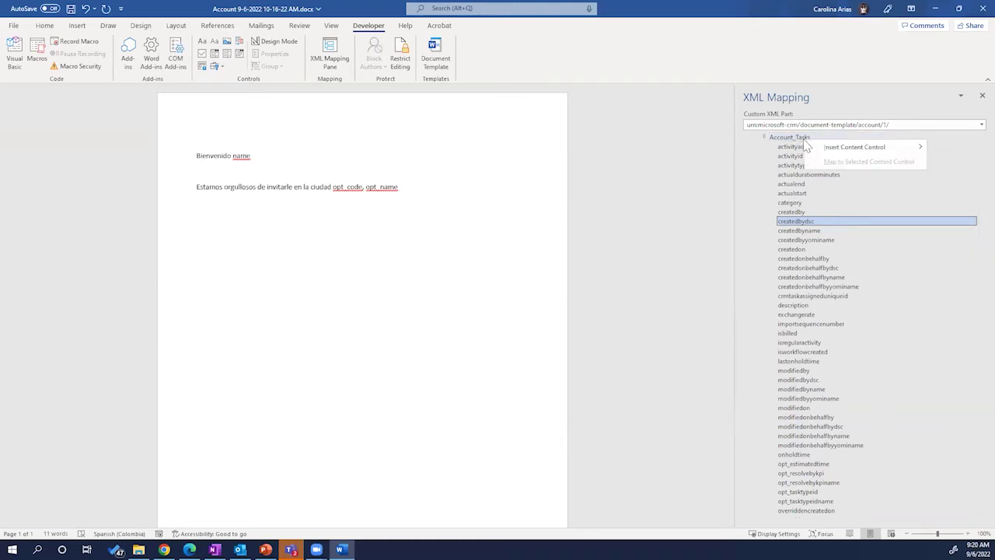
{"action": "mouse_move", "coordinate": [833, 150]}
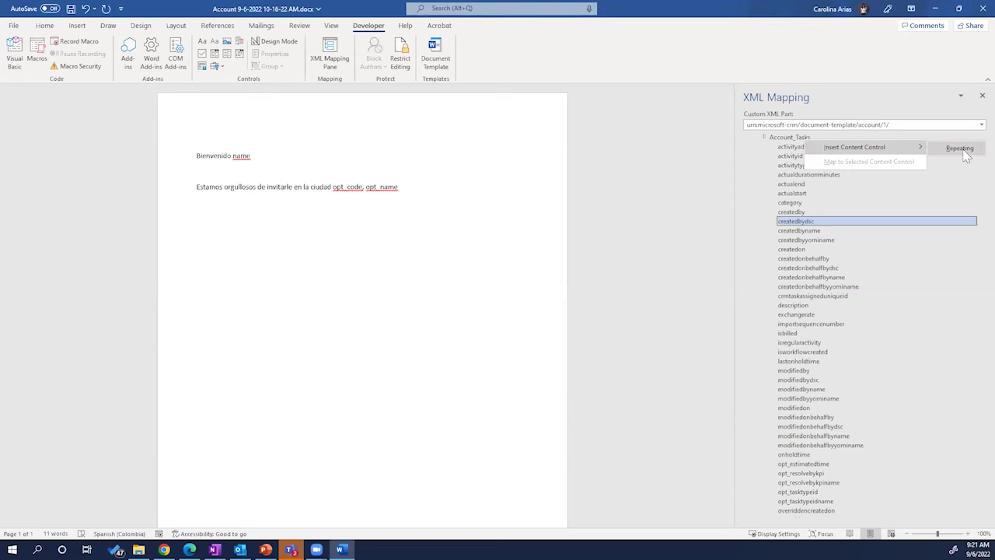
{"action": "left_click", "coordinate": [764, 136]}
{"action": "left_click", "coordinate": [765, 136]}
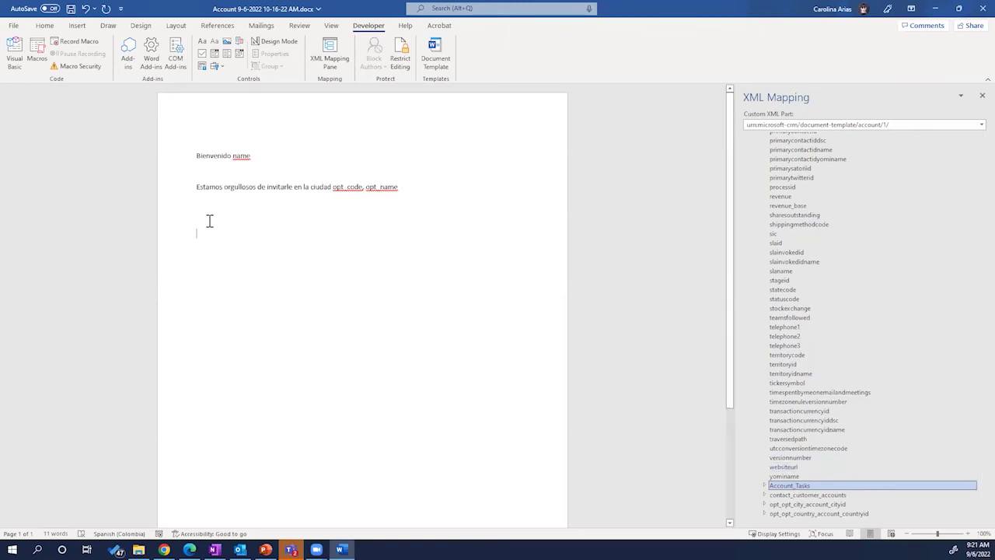
Write the closing "Atentamente," below the invitation sentence
{"action": "type", "text": "G"}
{"action": "key", "text": "BackSpace"}
{"action": "type", "text": "atentamente,"}
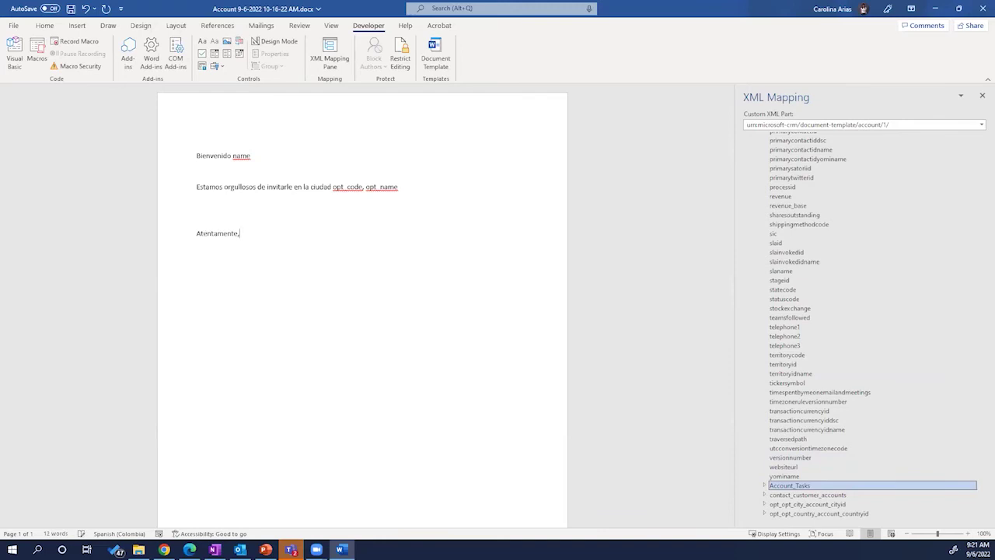
Add two blank lines above the "Bienvenido" greeting
{"action": "left_click", "coordinate": [240, 155]}
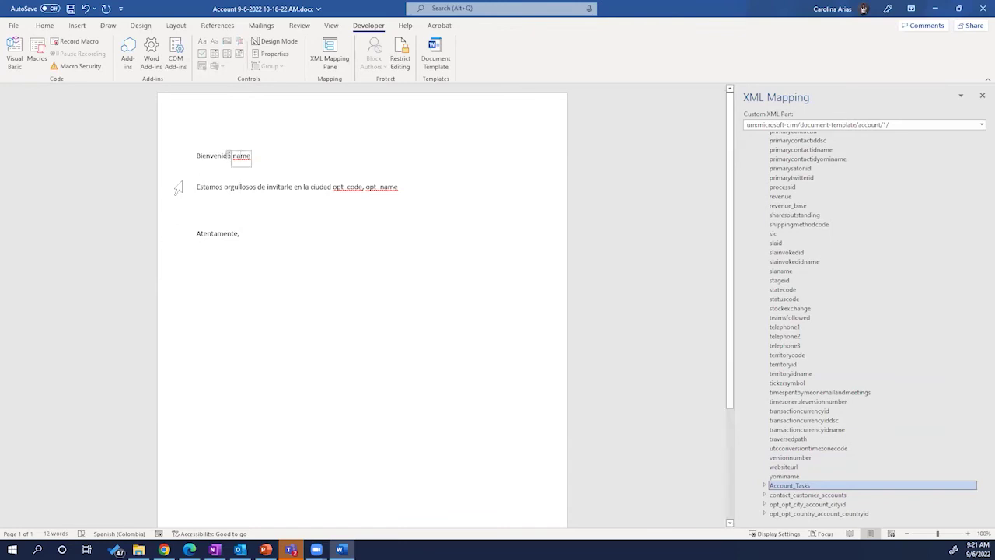
{"action": "left_click", "coordinate": [196, 156]}
{"action": "key", "text": "Return"}
{"action": "key", "text": "Return"}
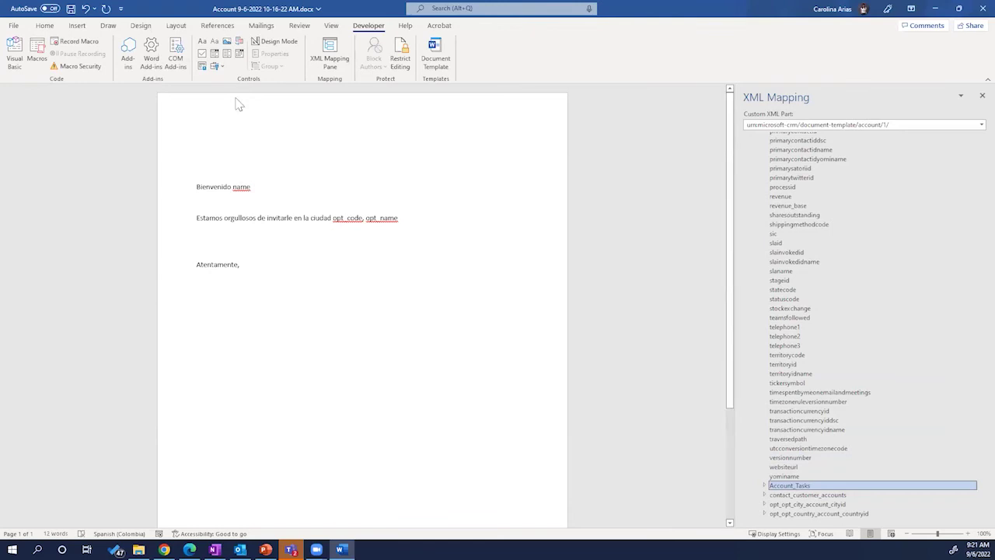
Insert the picture "Encabezado Optimus R&C.jpg" from Optimus > Proyectos > CRM Interno > Images as a banner above the greeting
{"action": "left_click", "coordinate": [77, 30]}
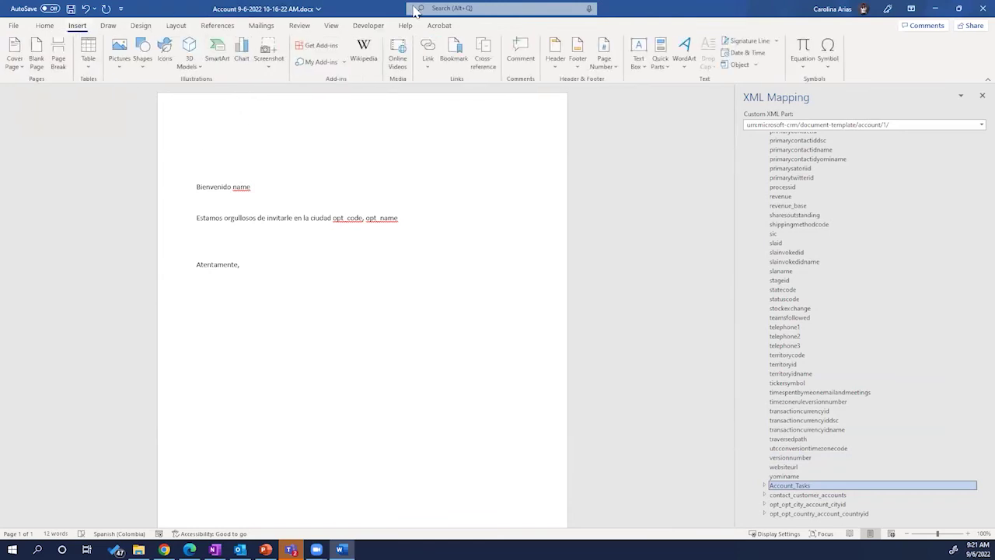
{"action": "left_click", "coordinate": [119, 59]}
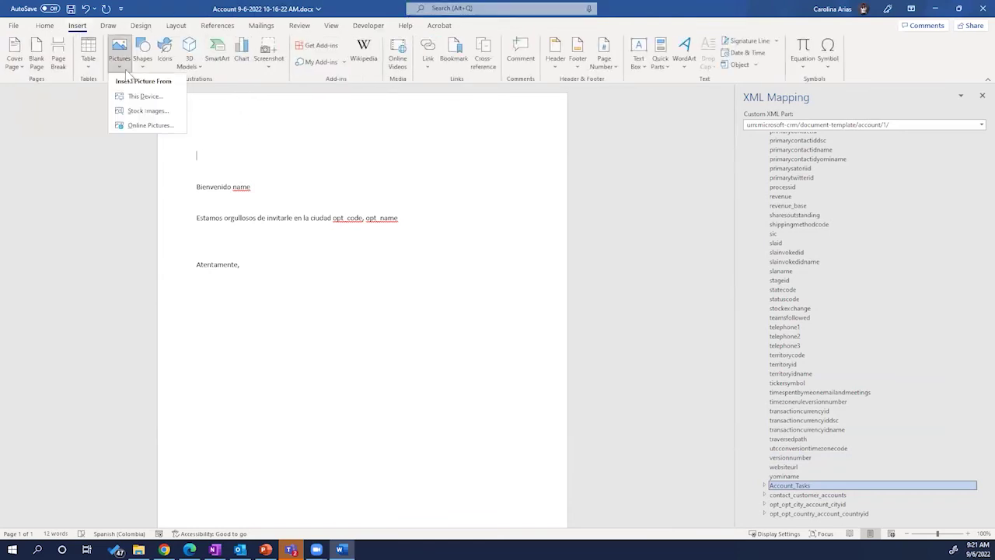
{"action": "left_click", "coordinate": [145, 110]}
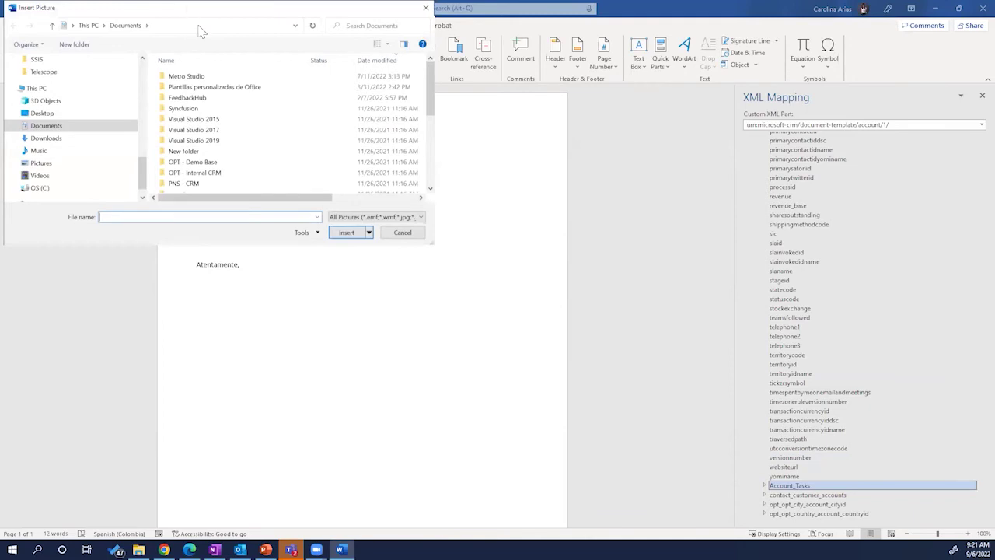
{"action": "scroll", "coordinate": [185, 227], "scroll_direction": "up", "scroll_amount": 6}
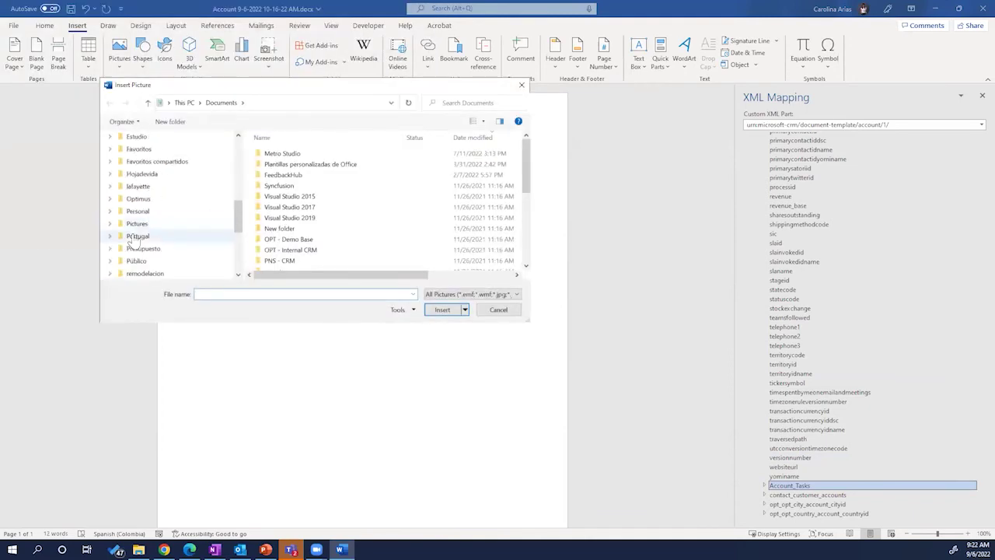
{"action": "left_click", "coordinate": [142, 199]}
{"action": "scroll", "coordinate": [310, 233], "scroll_direction": "down", "scroll_amount": 1}
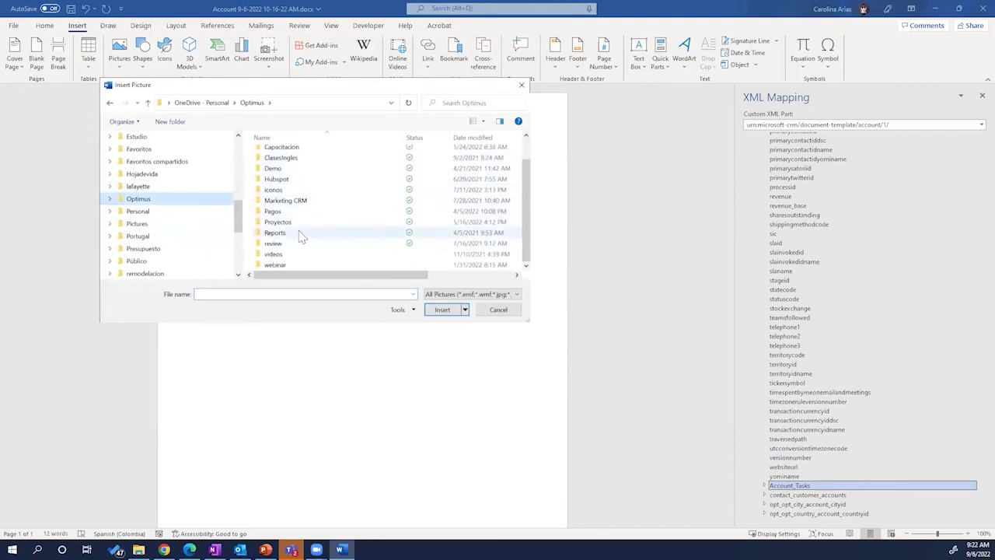
{"action": "double_click", "coordinate": [300, 222]}
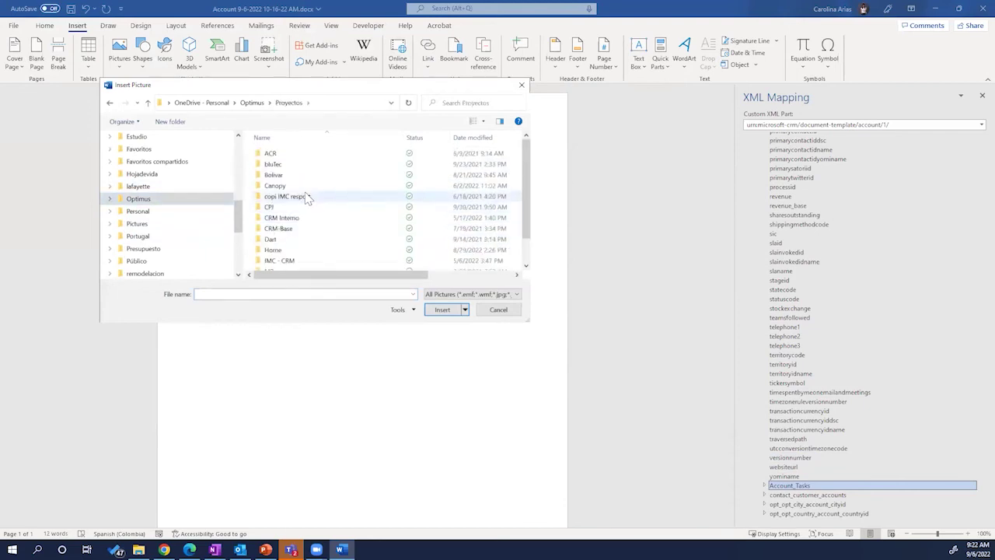
{"action": "double_click", "coordinate": [300, 220]}
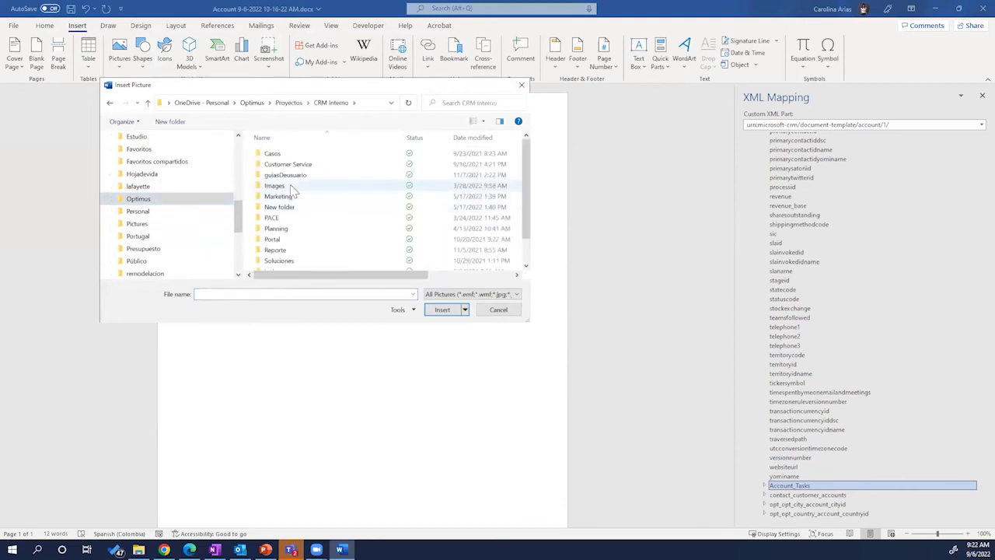
{"action": "double_click", "coordinate": [295, 187]}
{"action": "left_click", "coordinate": [278, 237]}
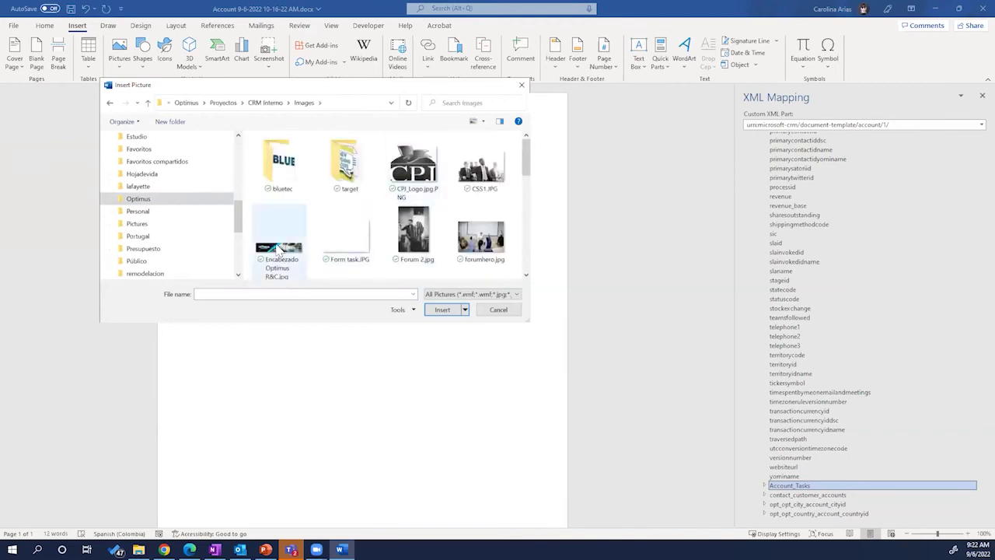
{"action": "left_click", "coordinate": [440, 311]}
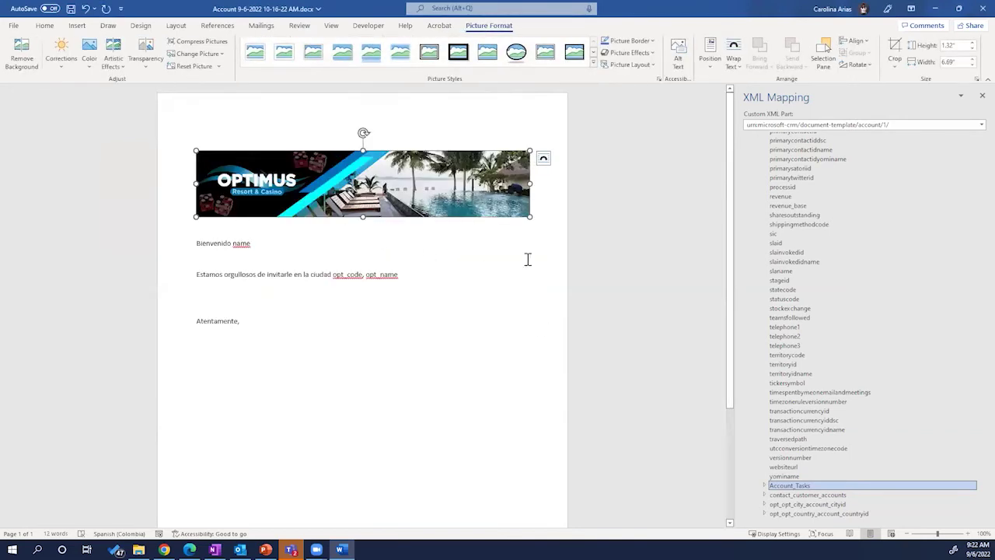
Write "Admin CRM" on a new line below "Atentamente," and save the document
{"action": "left_click", "coordinate": [495, 254]}
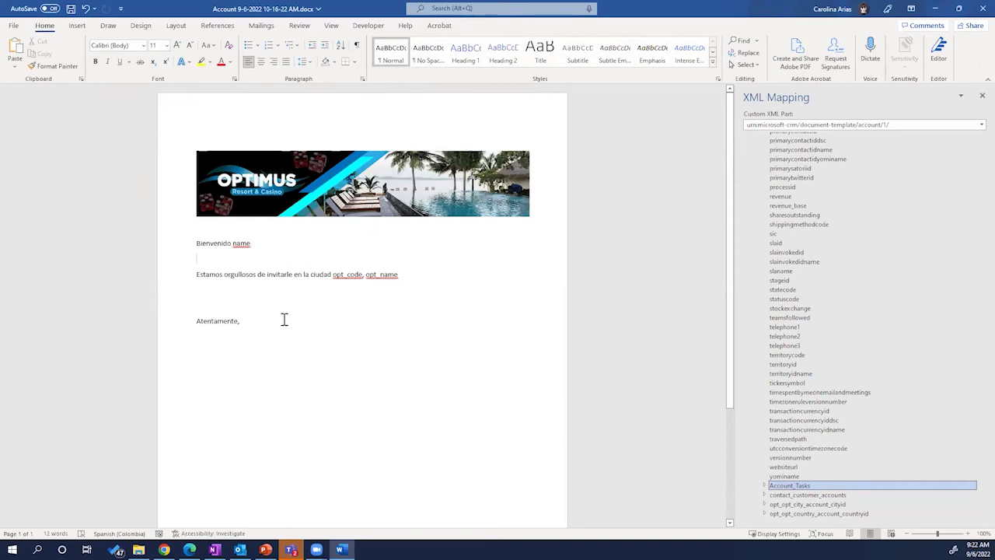
{"action": "left_click", "coordinate": [233, 292]}
{"action": "left_click", "coordinate": [251, 322]}
{"action": "key", "text": "Return"}
{"action": "type", "text": "Admin CRM"}
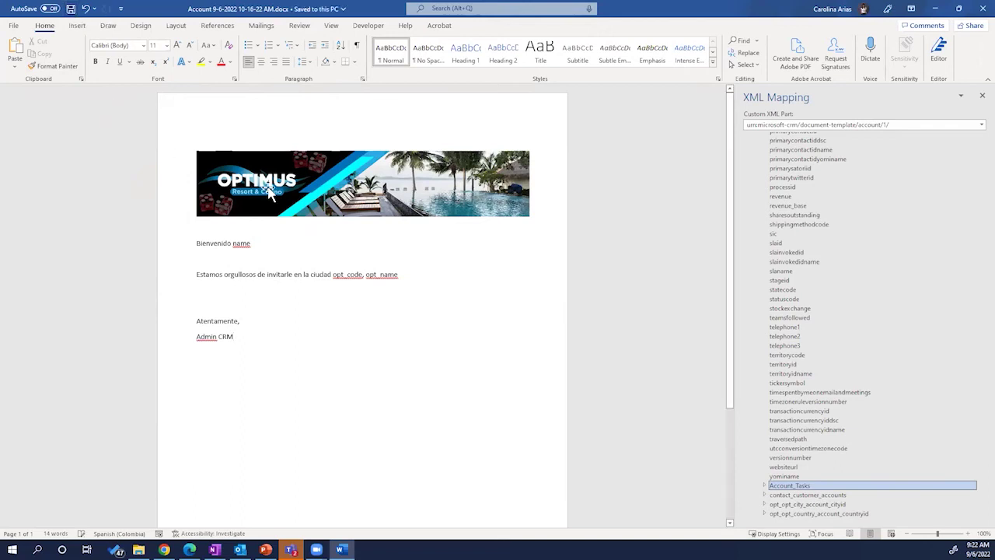
Close the saved Word template document
{"action": "left_click", "coordinate": [13, 26]}
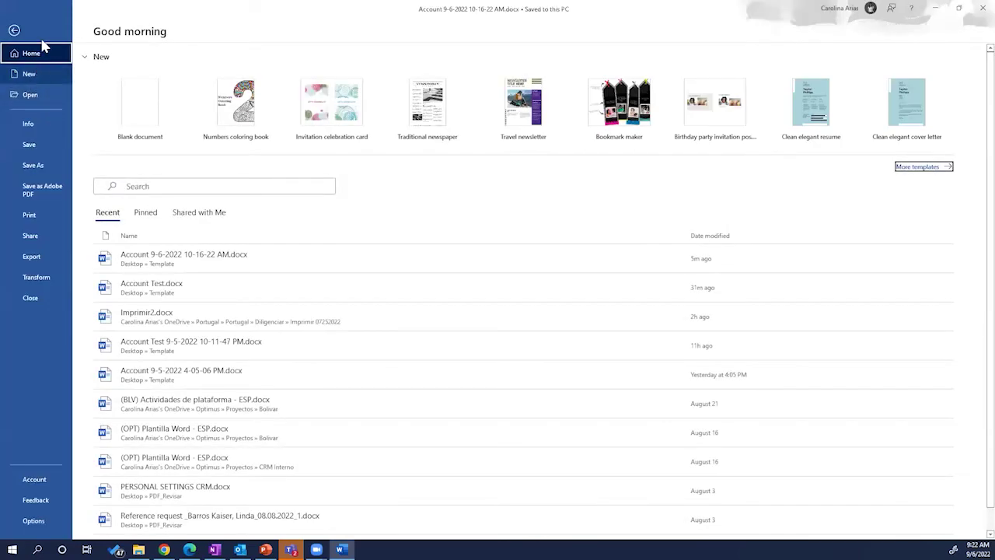
{"action": "left_click", "coordinate": [14, 29]}
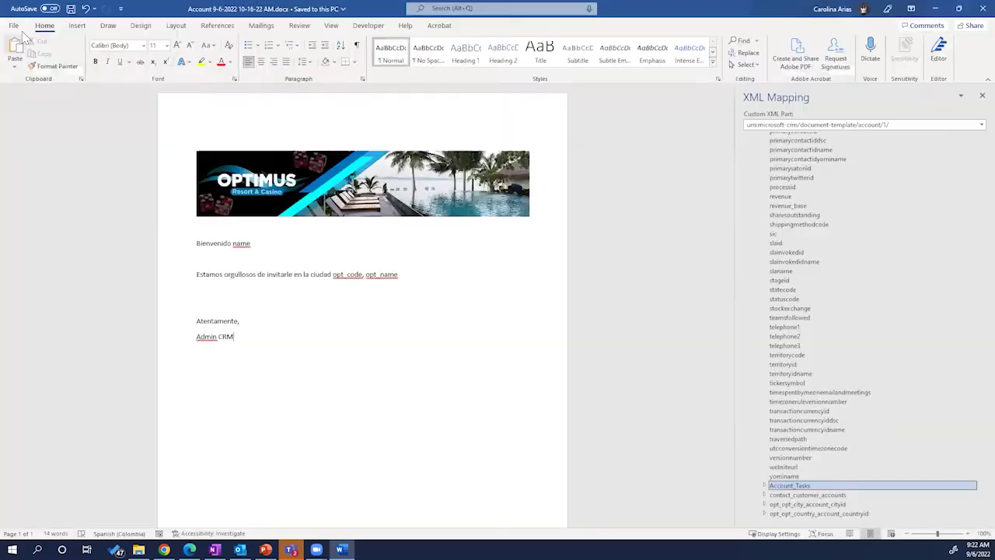
{"action": "left_click", "coordinate": [981, 9]}
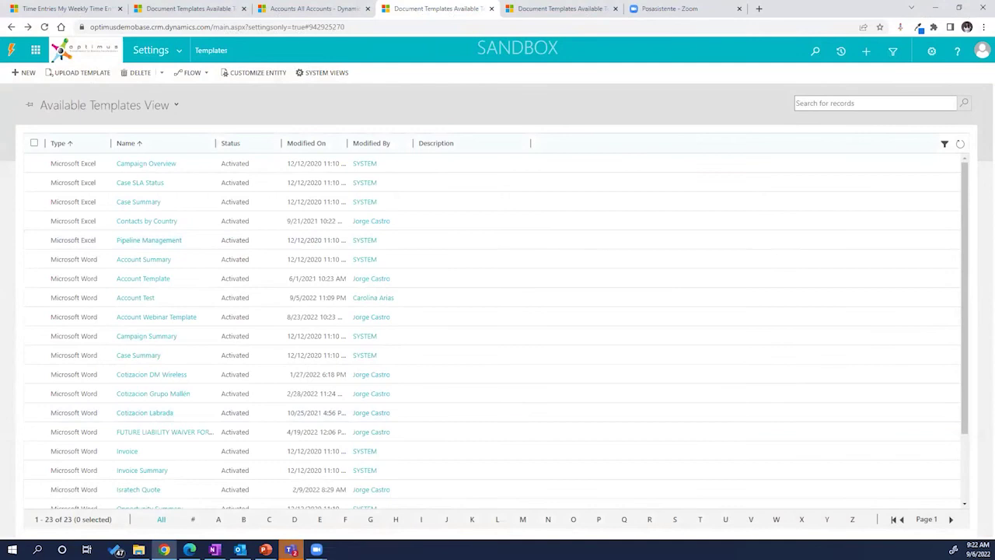
Switch to the PowerPoint presentation and review the "Define the Word template" slides through the one on repeating content controls
{"action": "mouse_move", "coordinate": [265, 549]}
{"action": "left_click", "coordinate": [264, 472]}
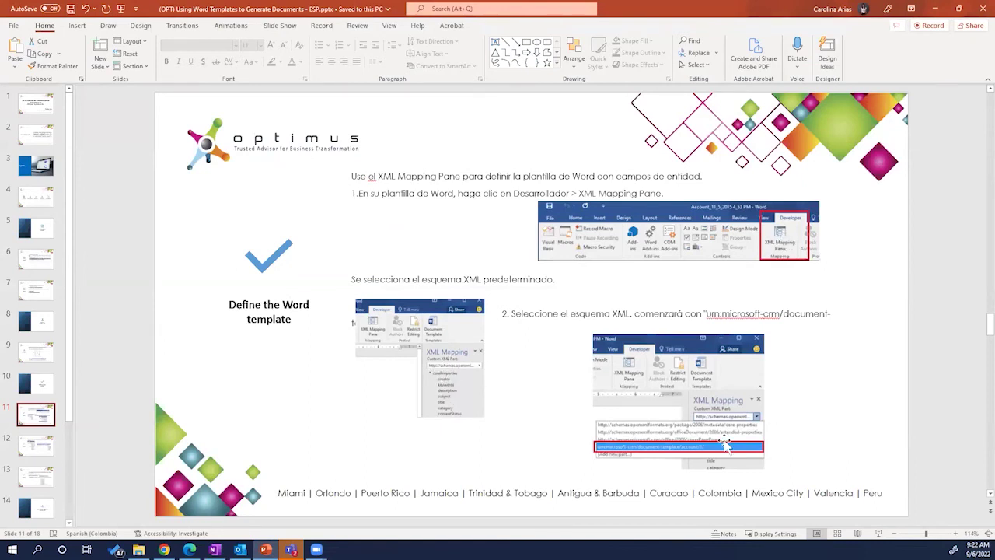
{"action": "scroll", "coordinate": [576, 397], "scroll_direction": "down", "scroll_amount": 1}
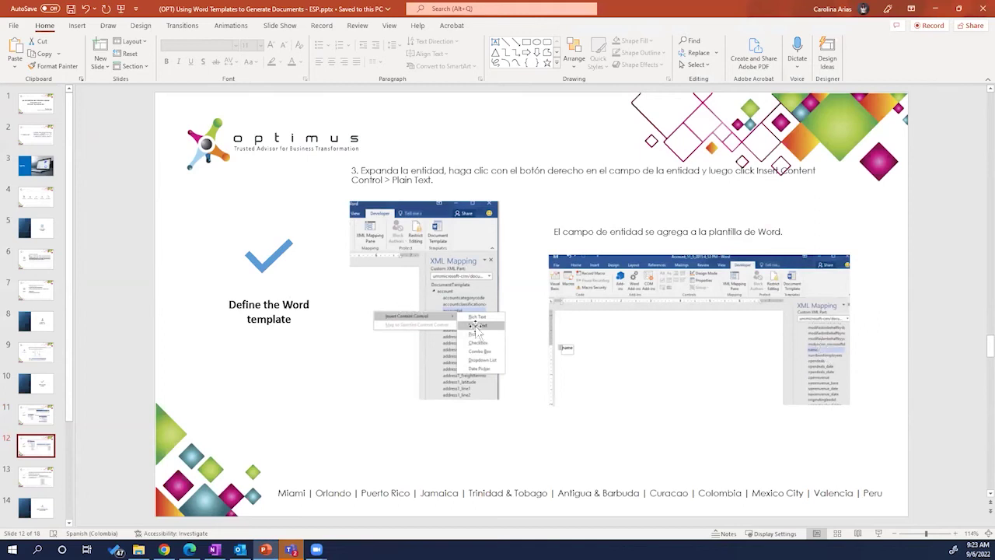
{"action": "scroll", "coordinate": [139, 403], "scroll_direction": "down", "scroll_amount": 3}
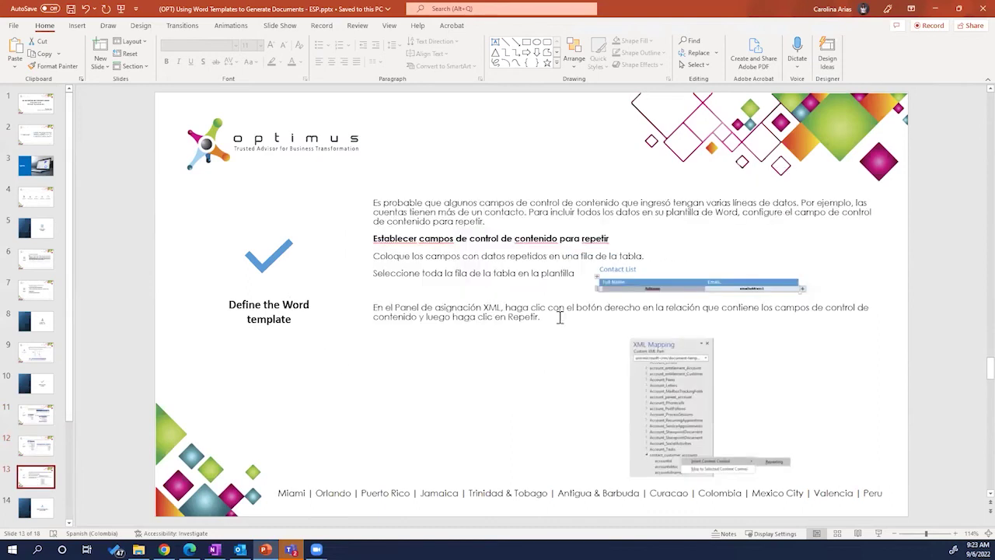